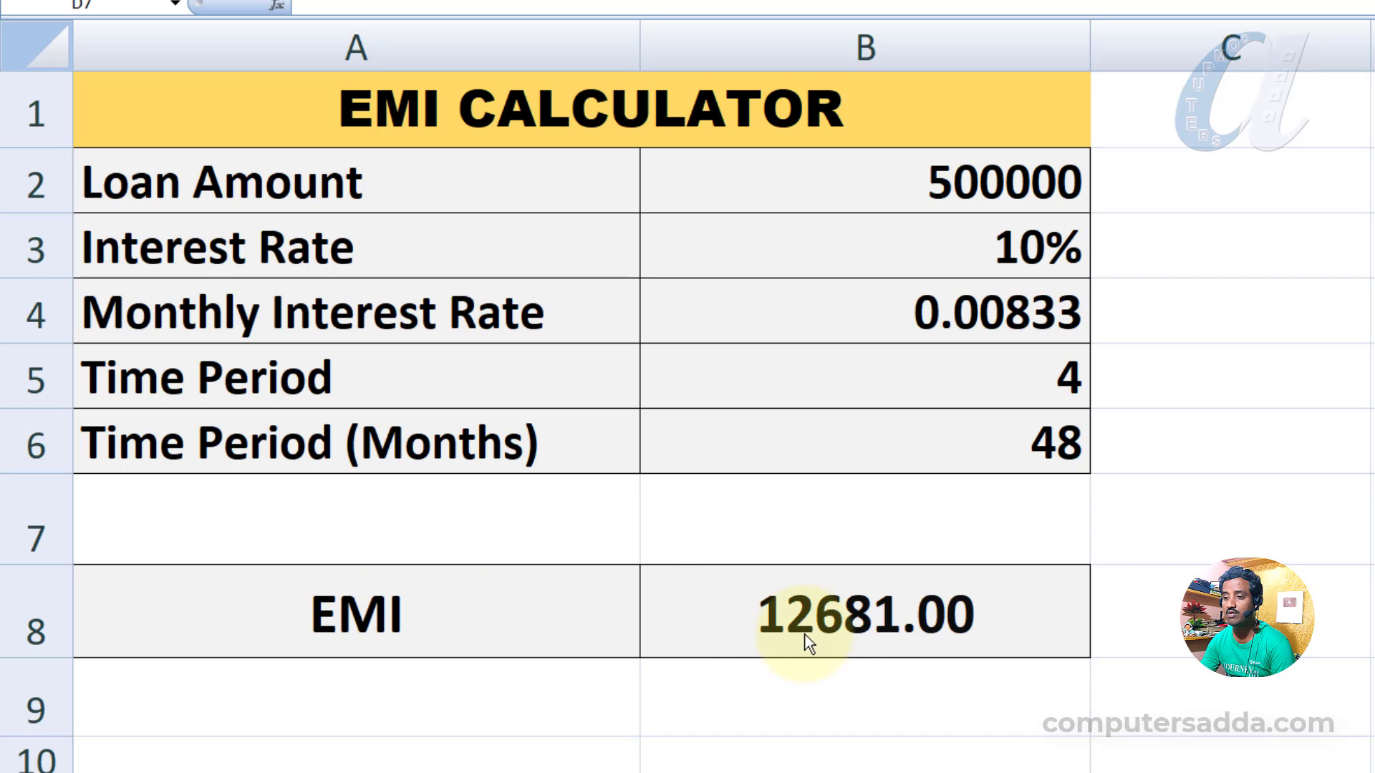
Step: Change the completed EMI calculator's loan amount to 300000 and its time period to 2
left_click(976, 177)
left_click(921, 201)
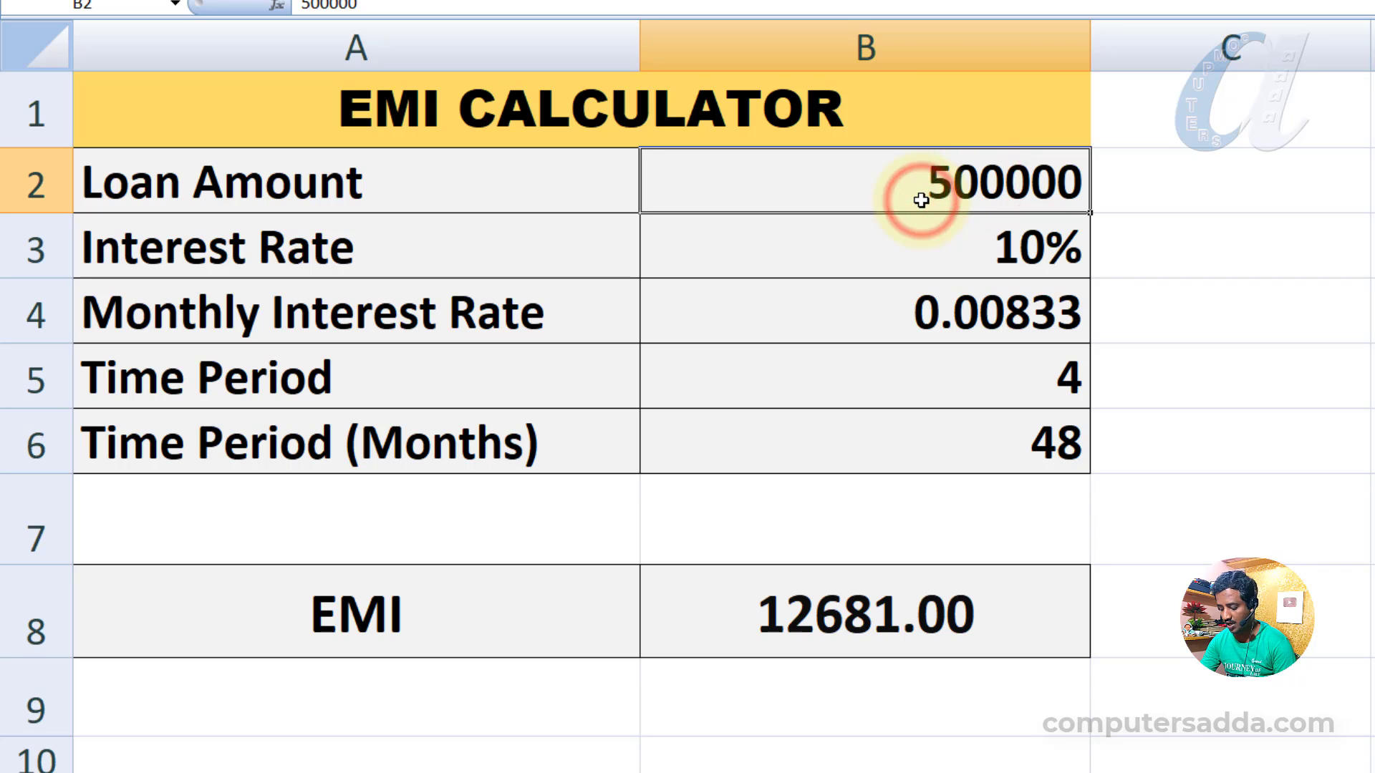
type("300000")
key("Return")
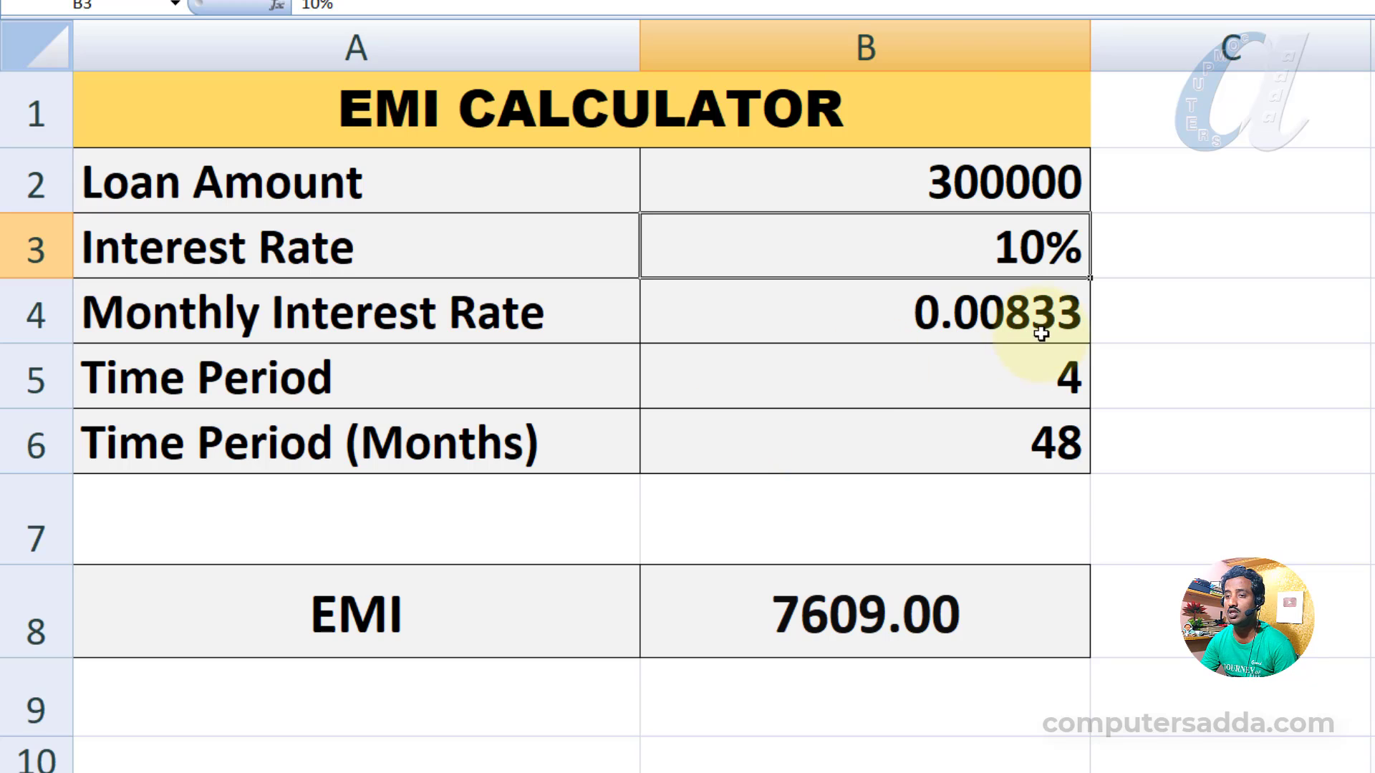
left_click(1028, 371)
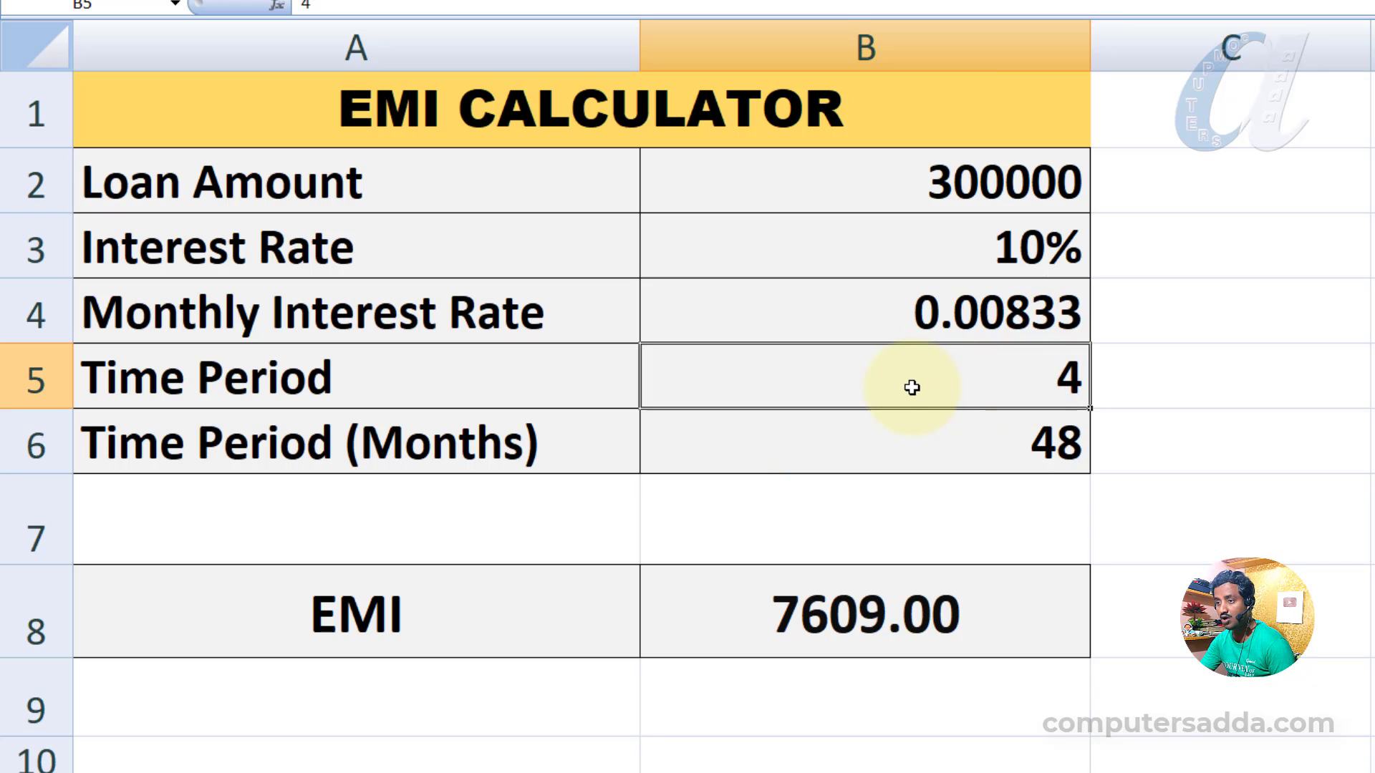
type("2")
key("Return")
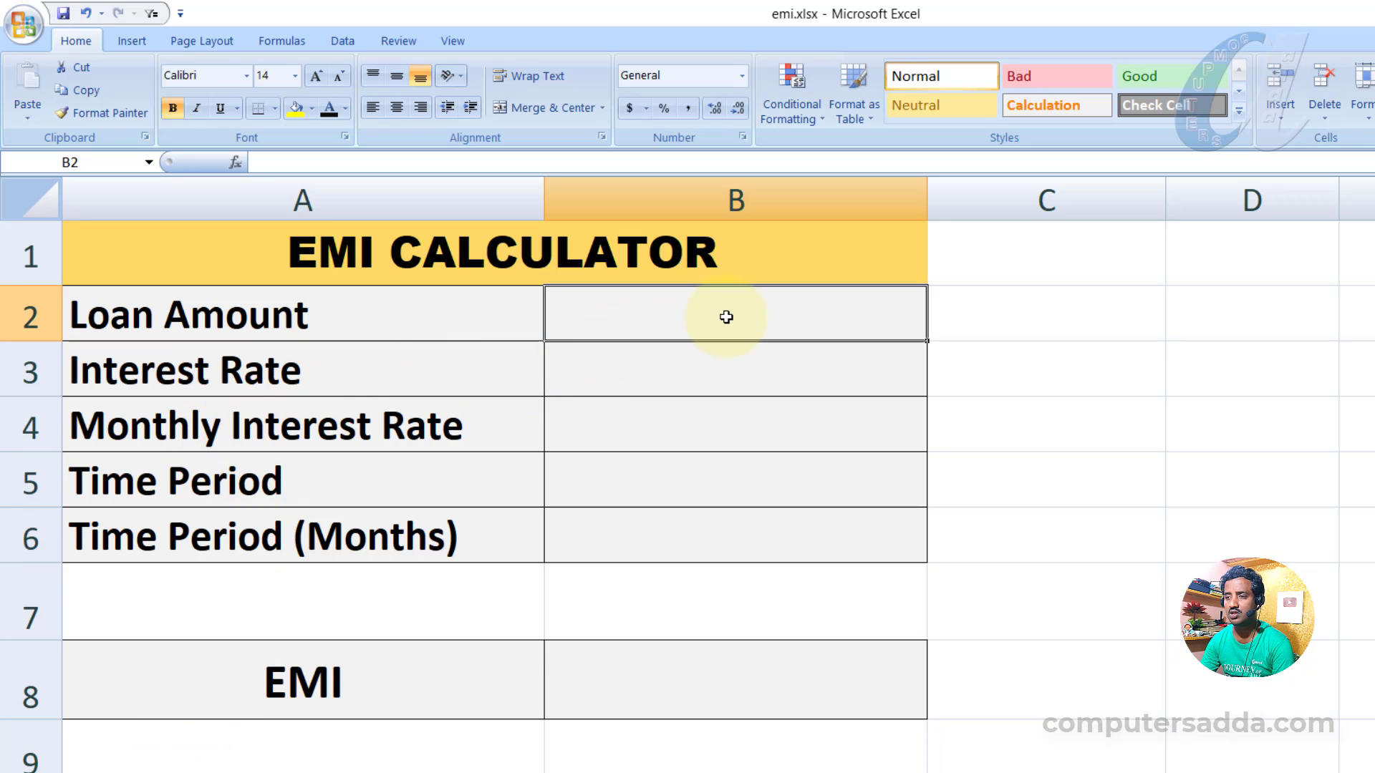
Step: Fill in the empty EMI calculator with a loan amount of 400000, an interest rate of 15% and a time period of 5
type("400000")
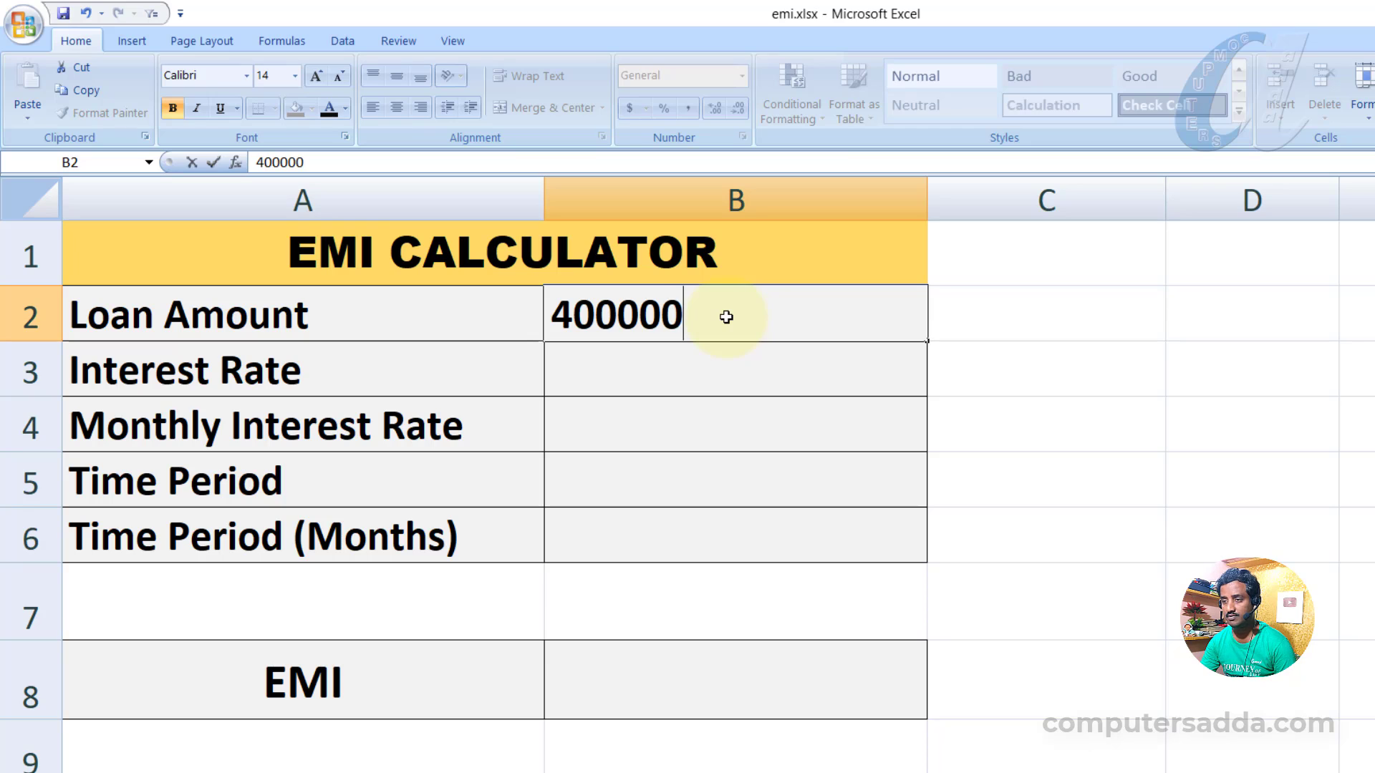
left_click(716, 365)
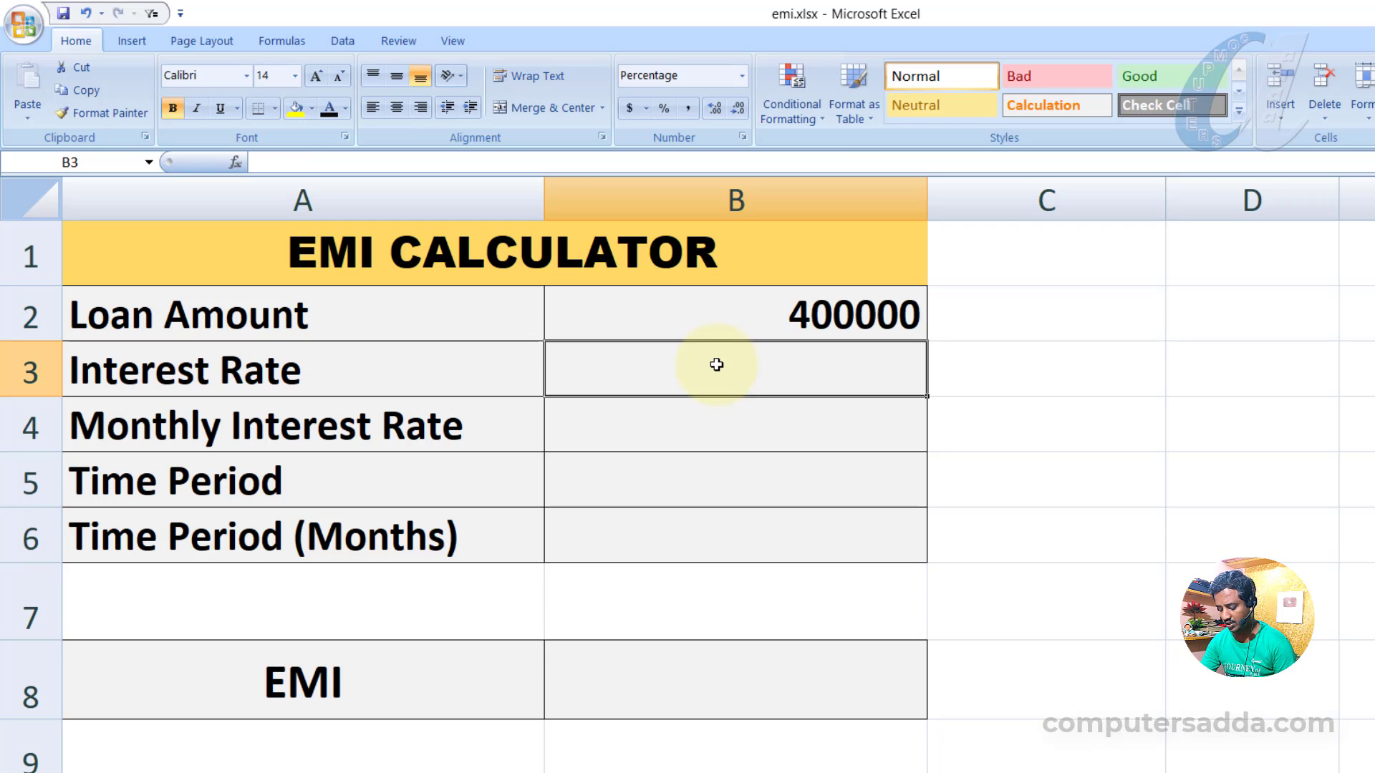
type("15")
key("Return")
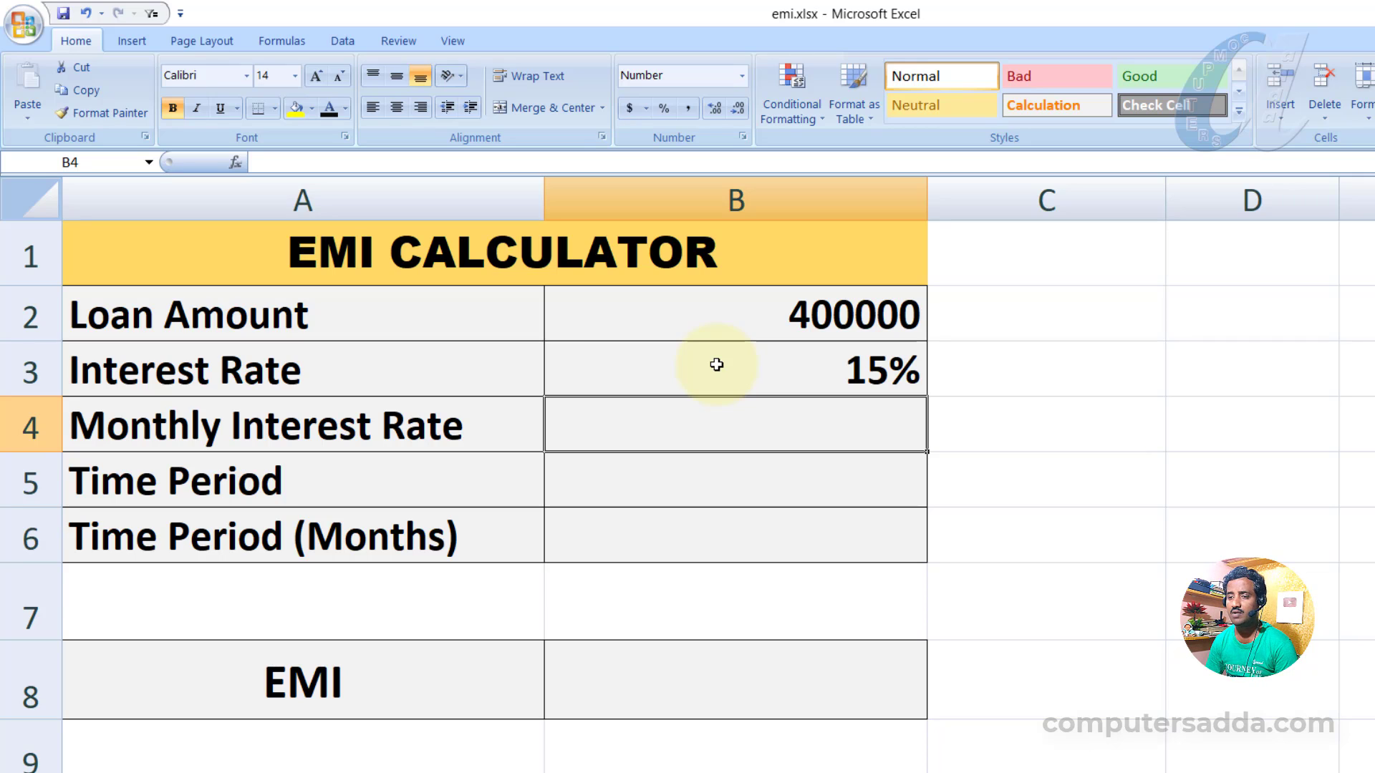
key("Down")
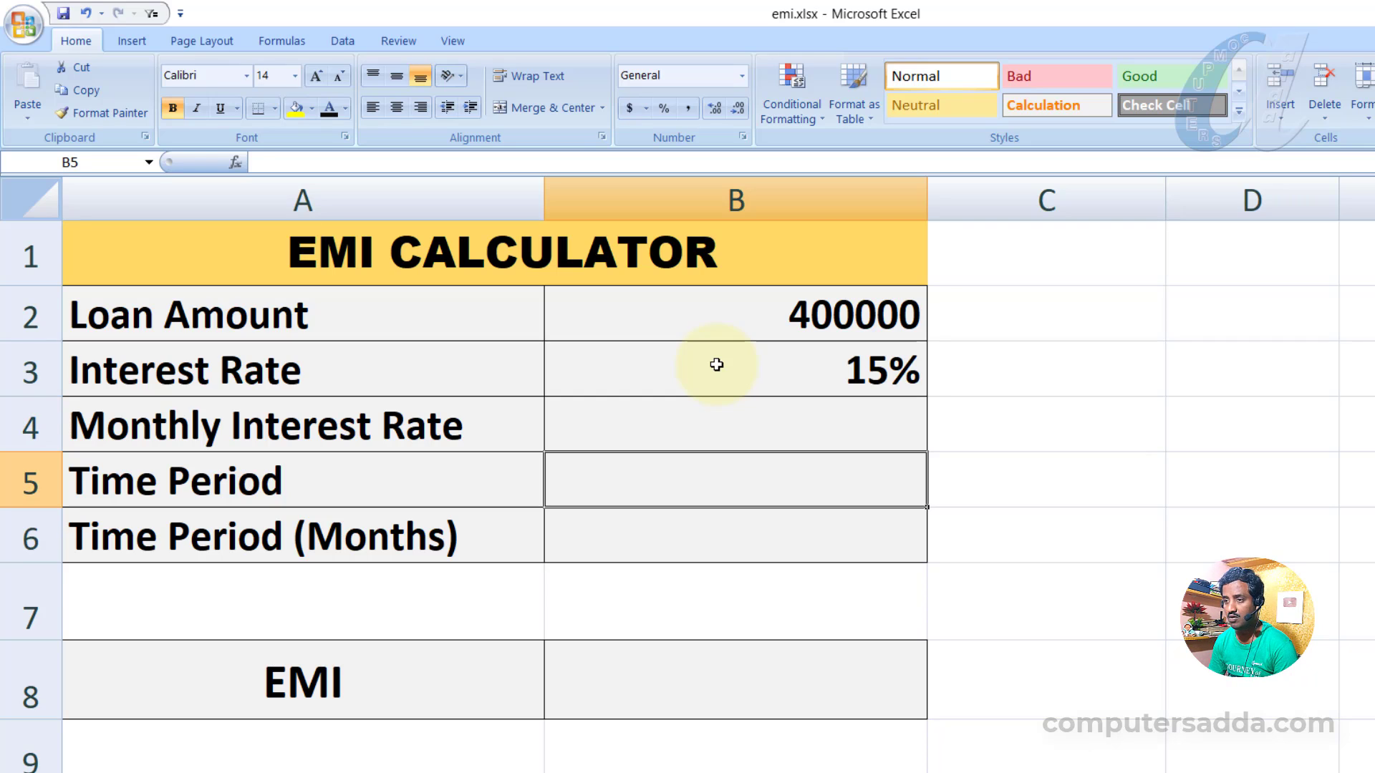
type("5")
key("Return")
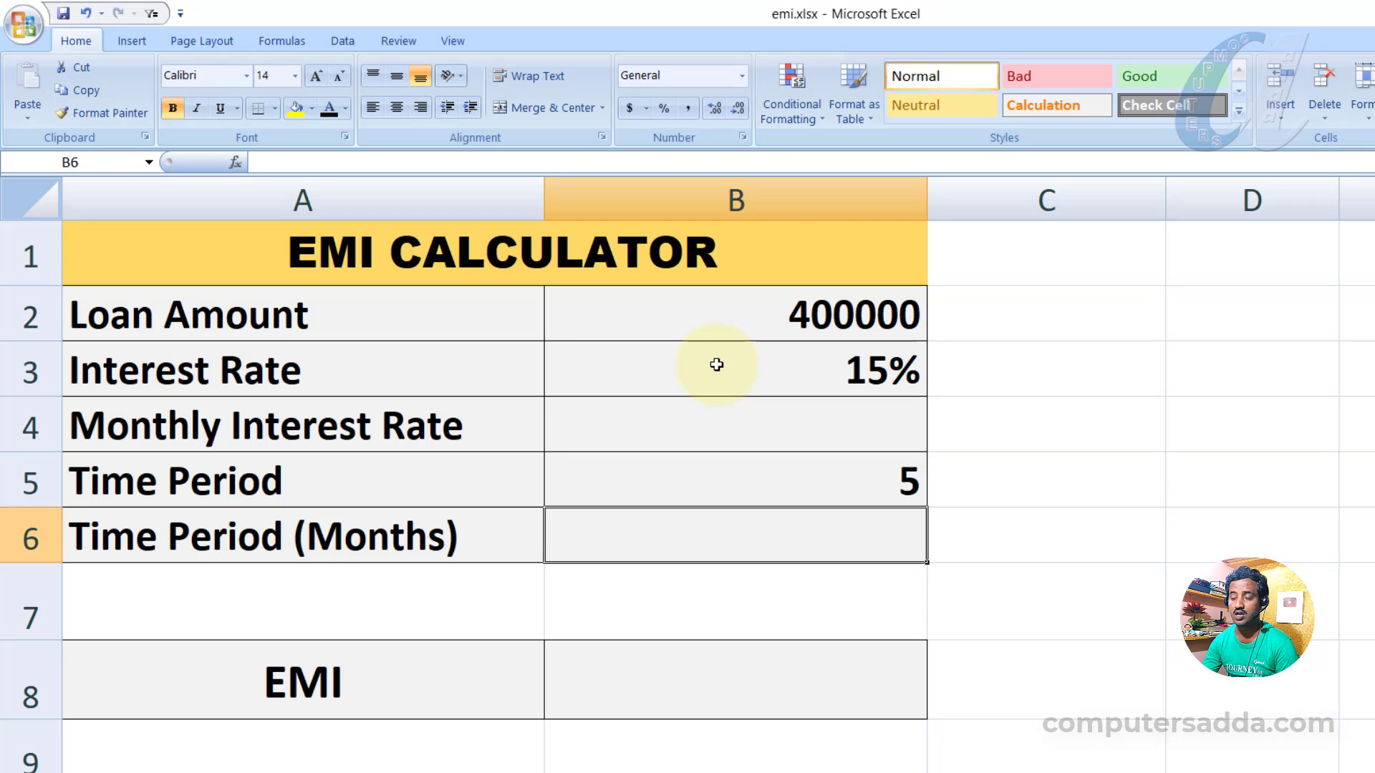
Step: Calculate the EMI in cell B8 with the formula =PMT(B3/12,B5*12,B2)
left_click(709, 685)
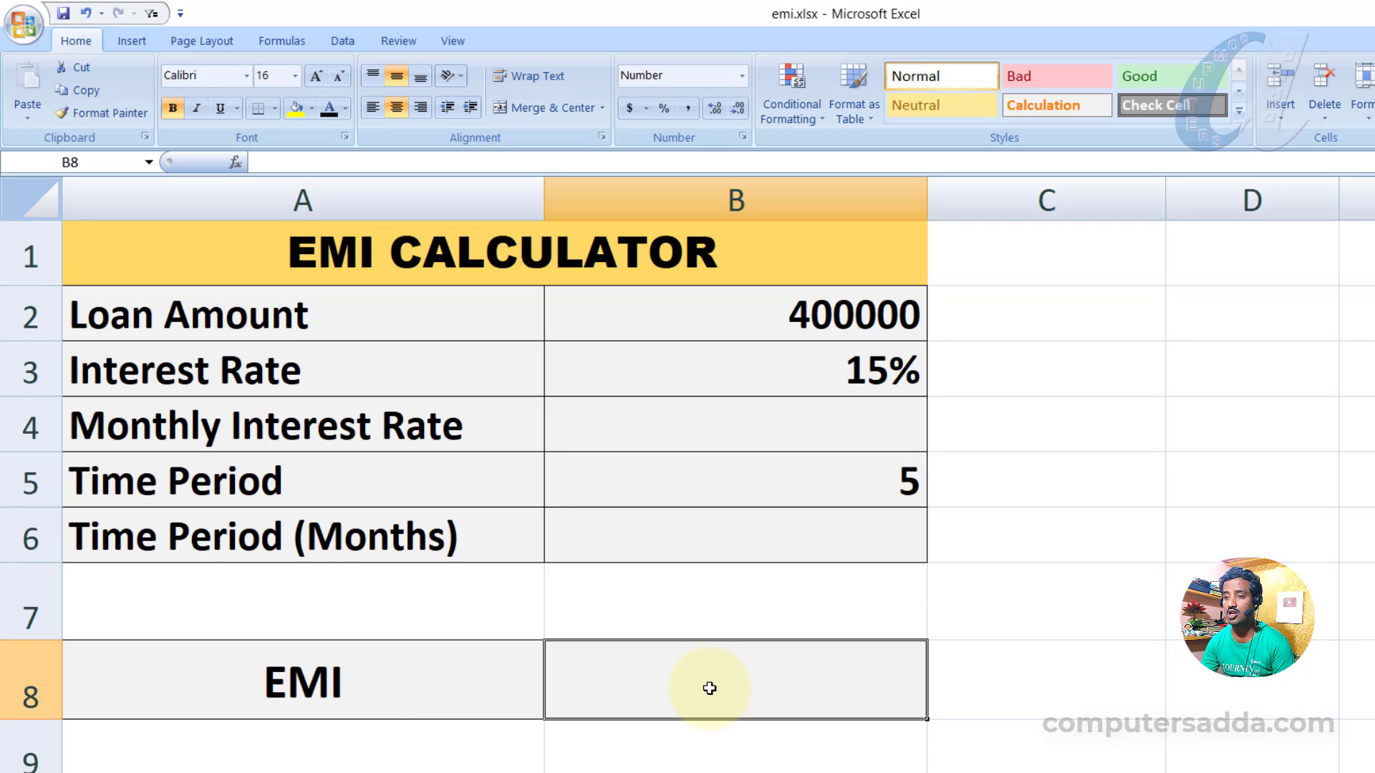
type("=")
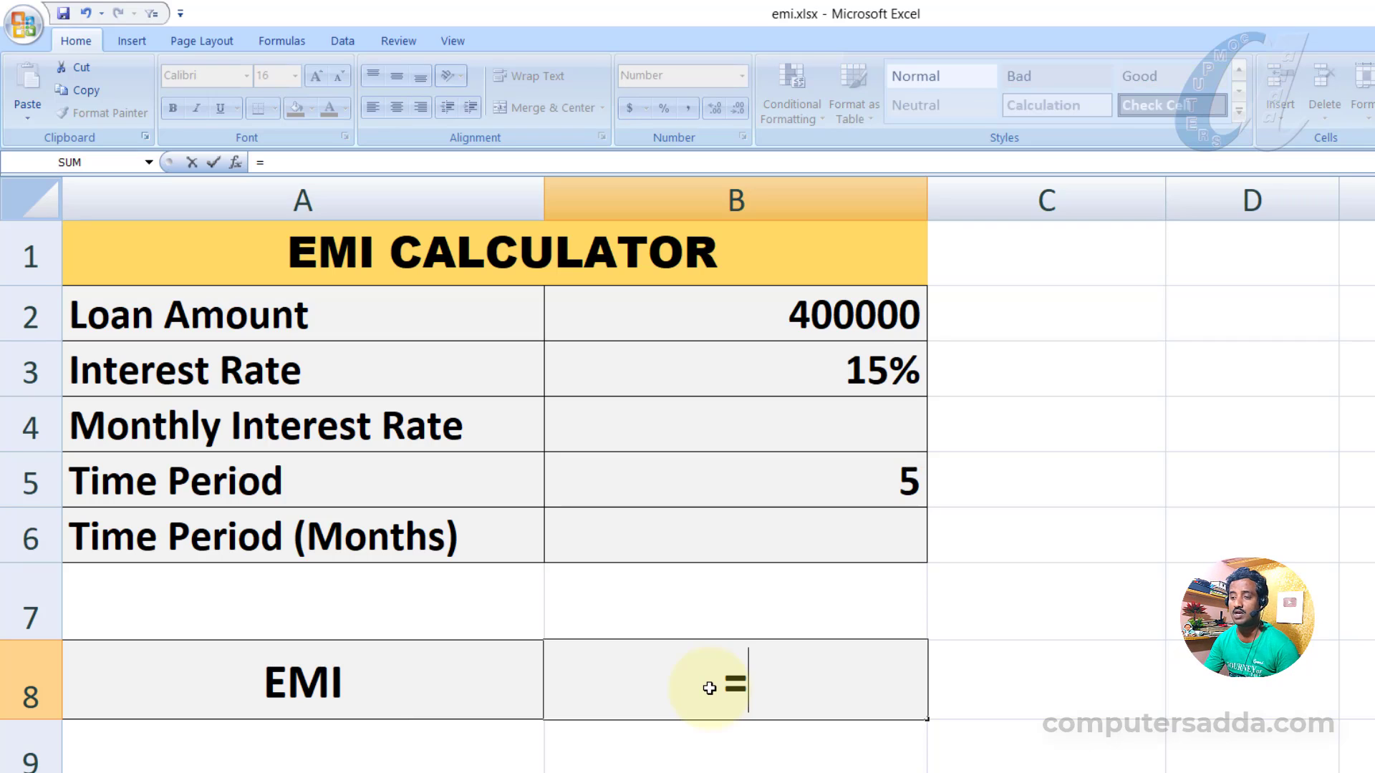
type("pmt")
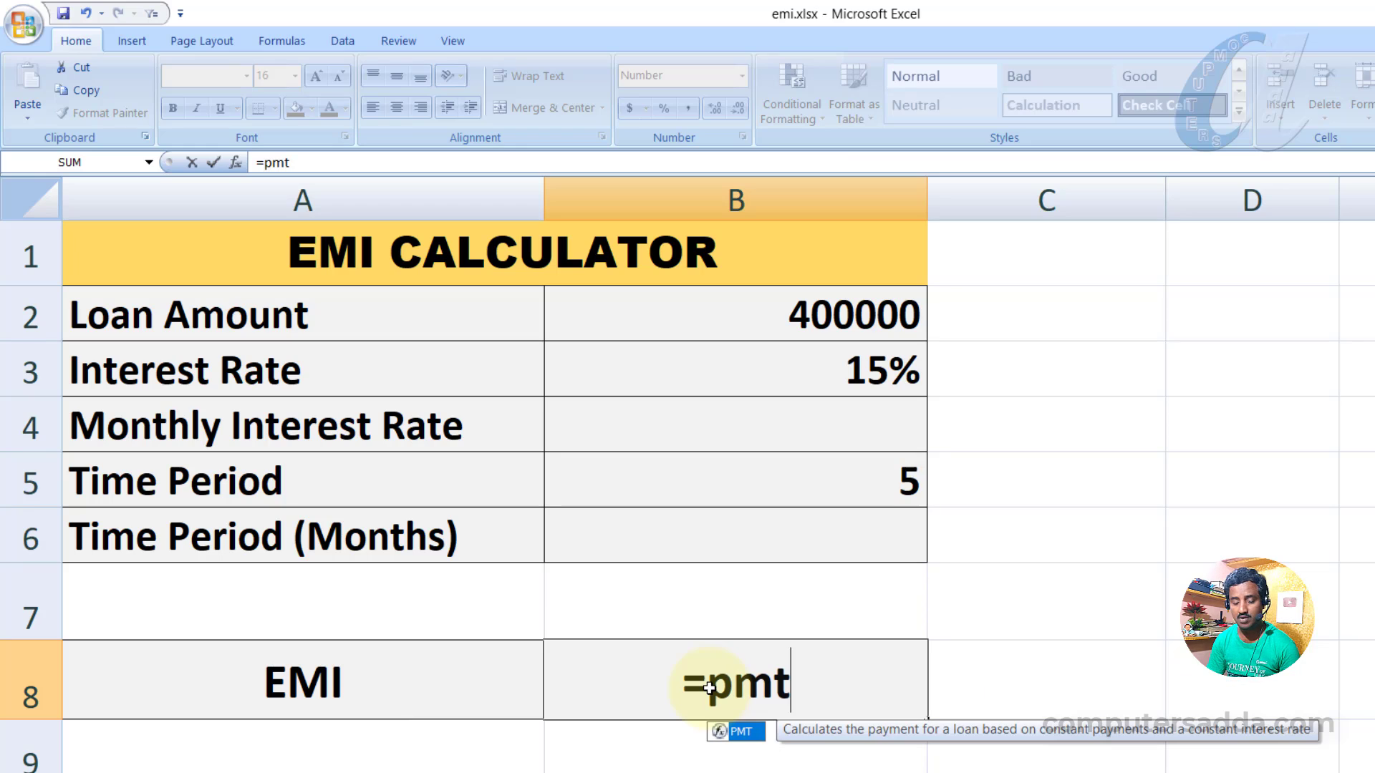
key("Tab")
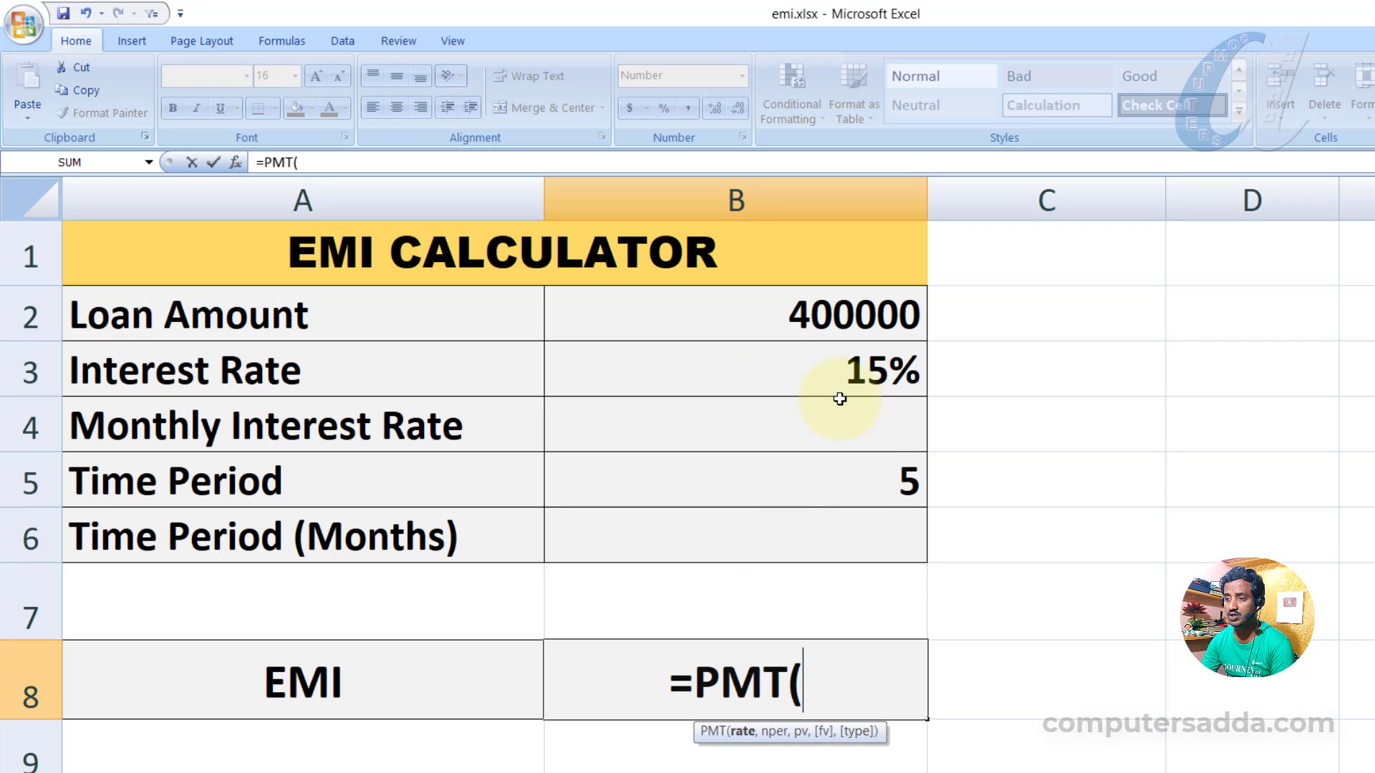
left_click(829, 366)
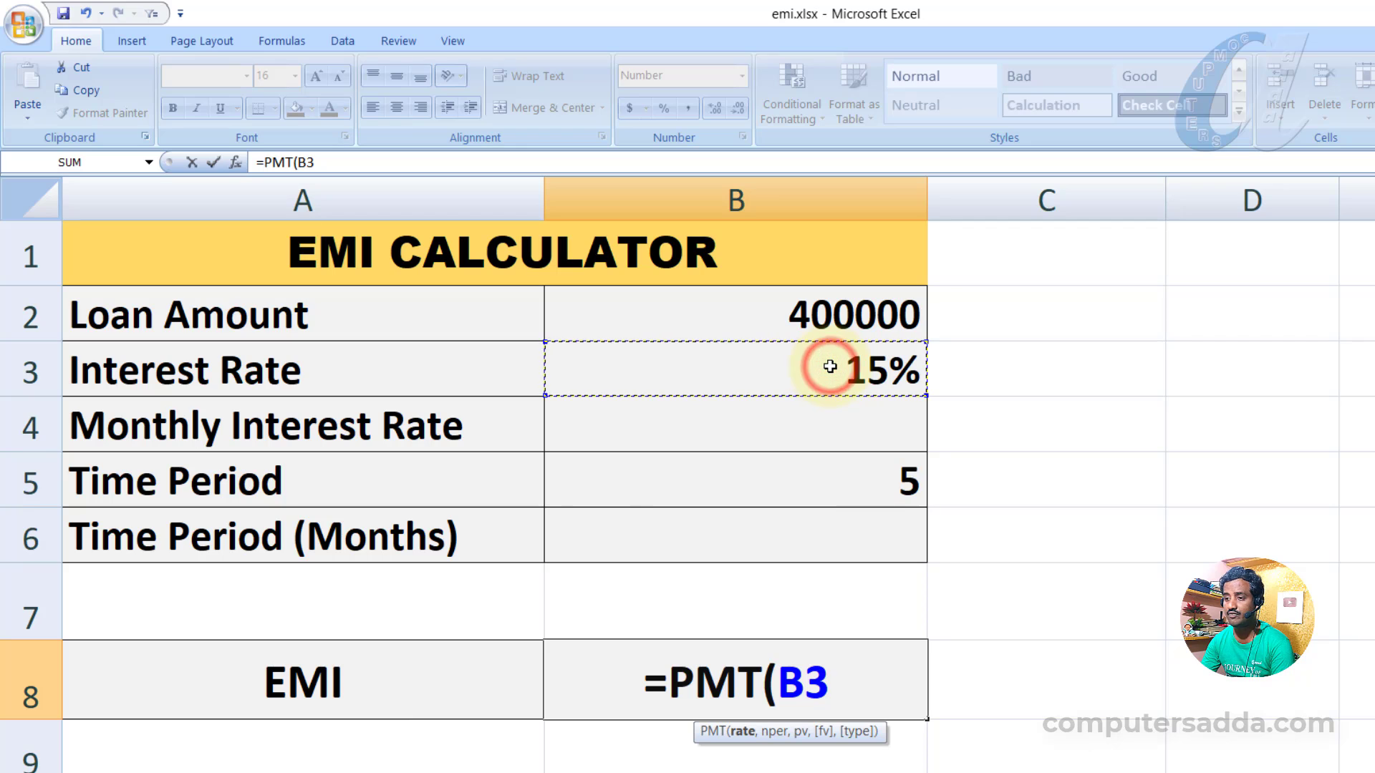
type("/12")
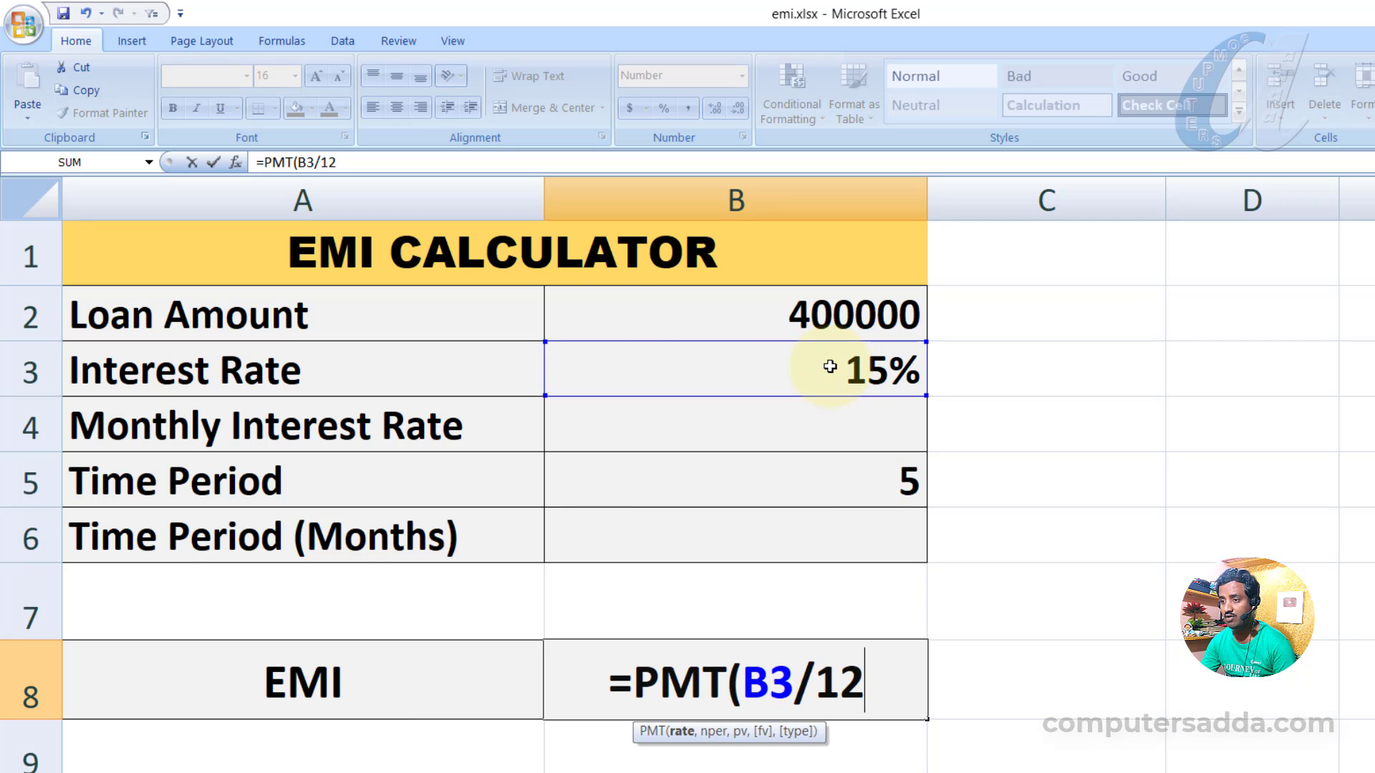
type(",")
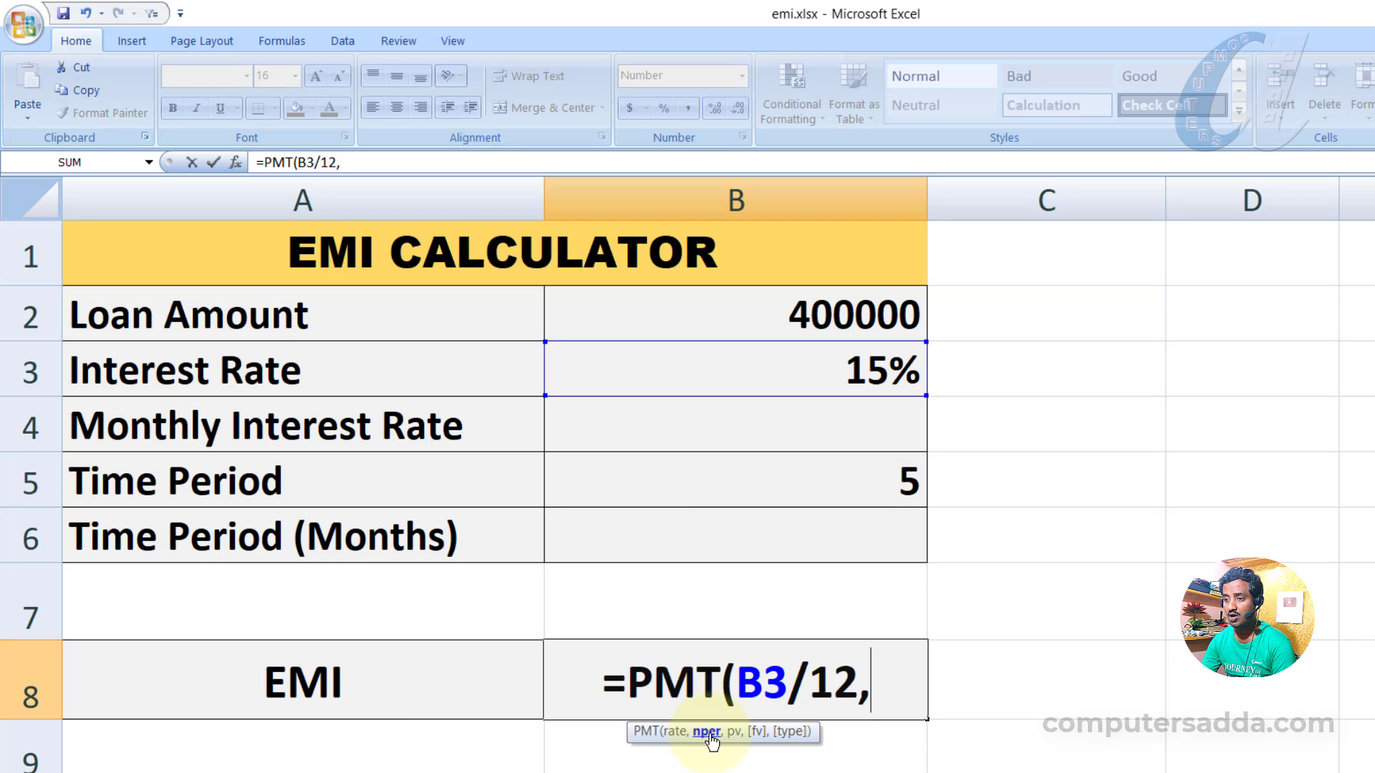
left_click(878, 486)
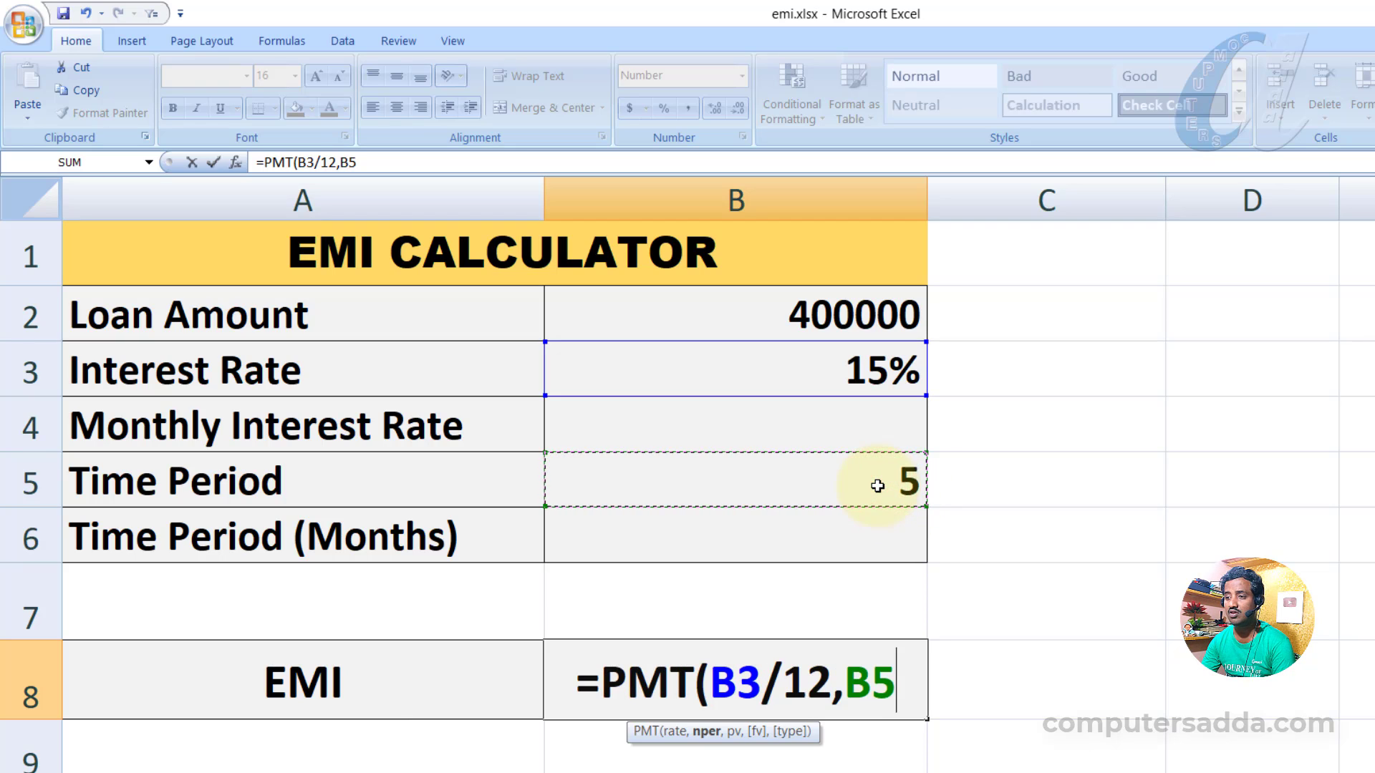
type("*1")
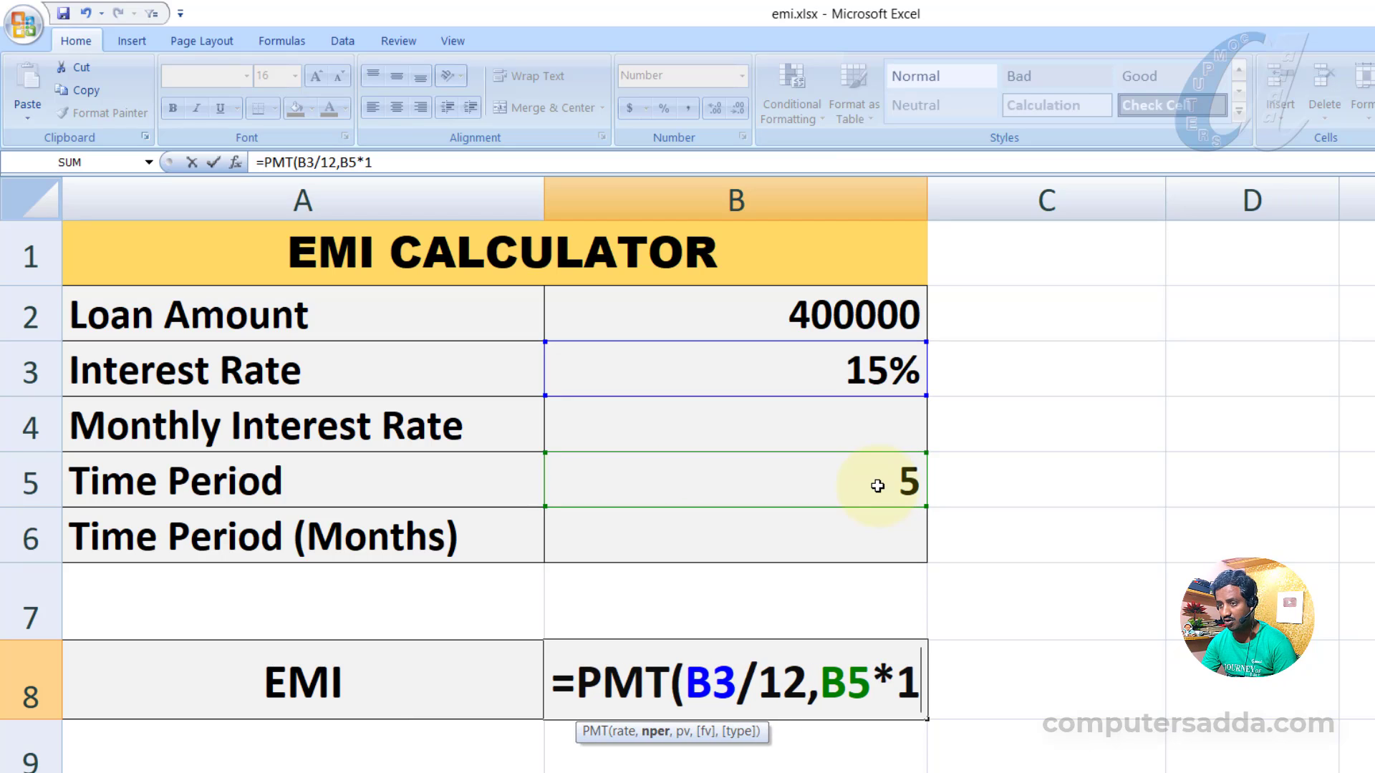
type("2,")
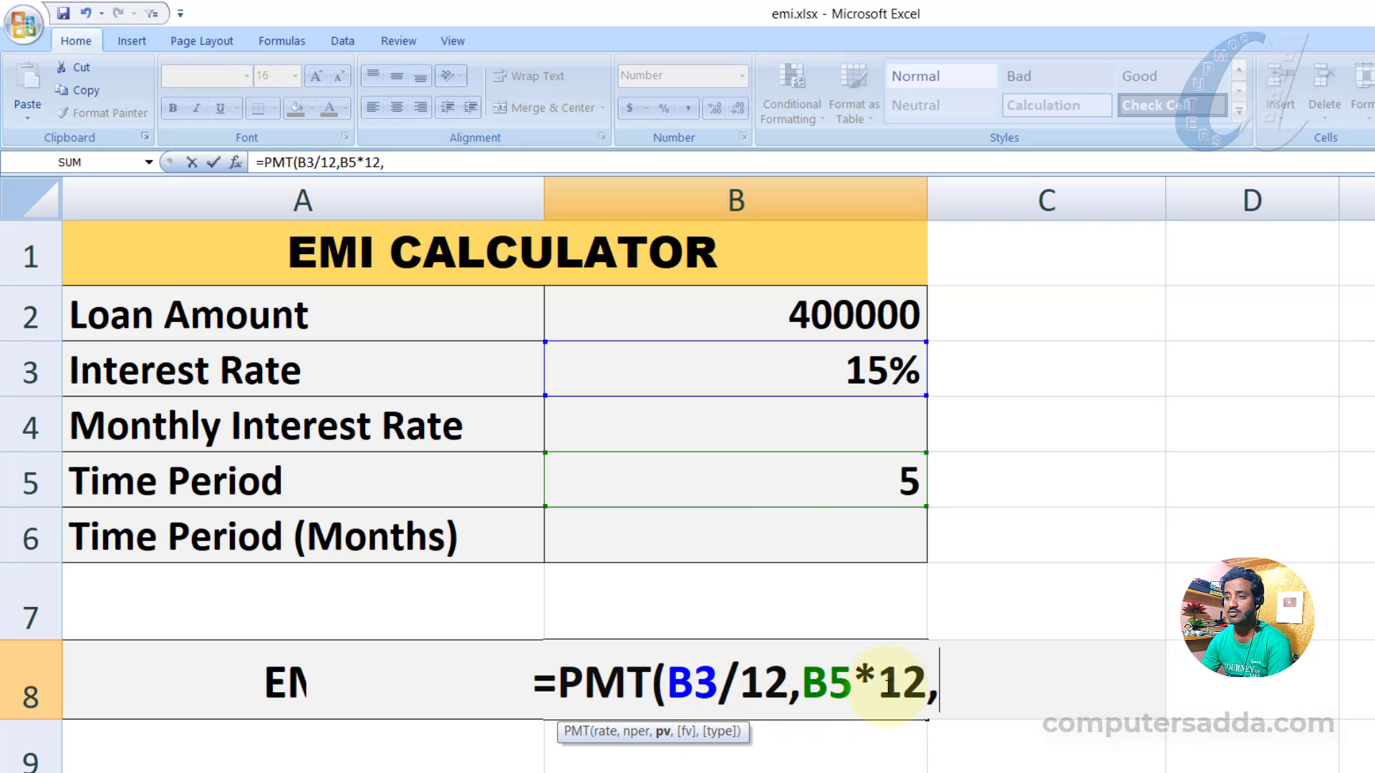
left_click(749, 315)
type(")")
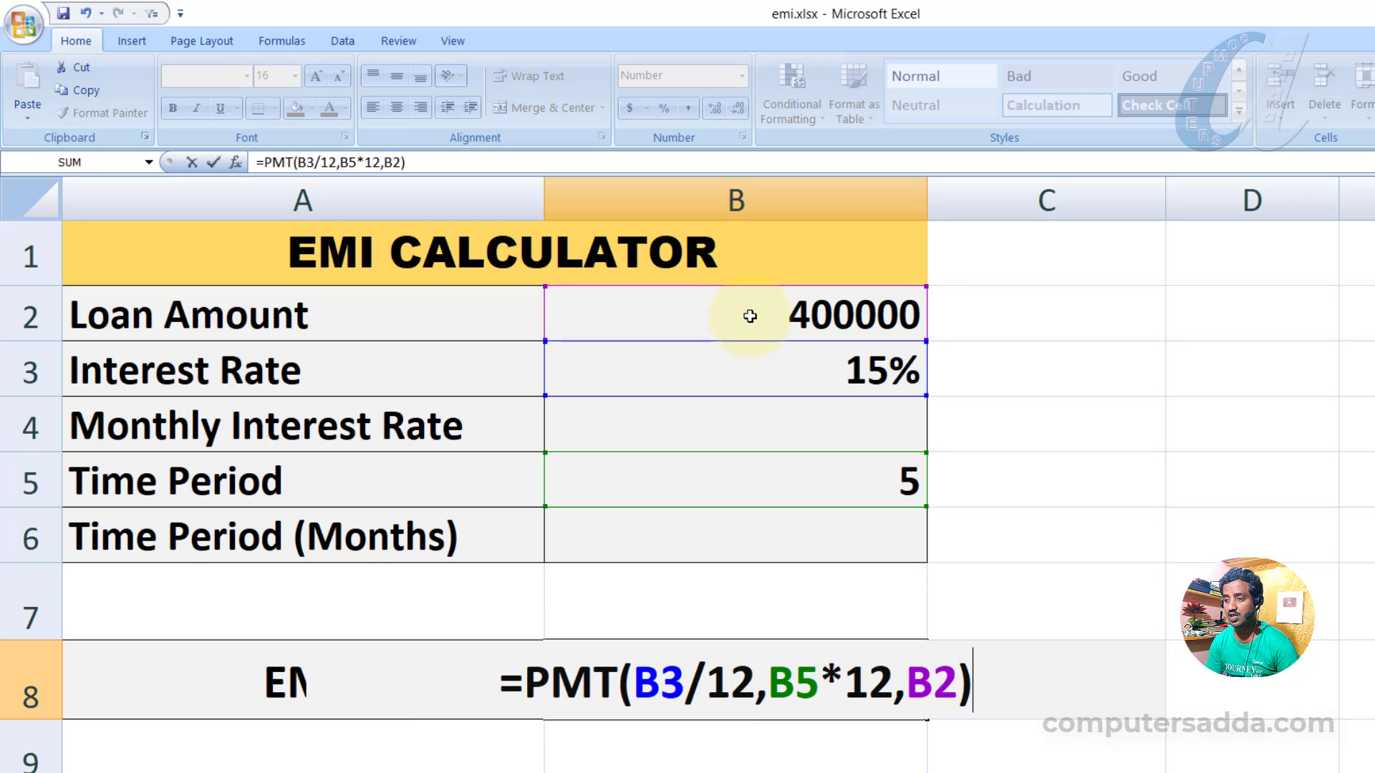
key("Return")
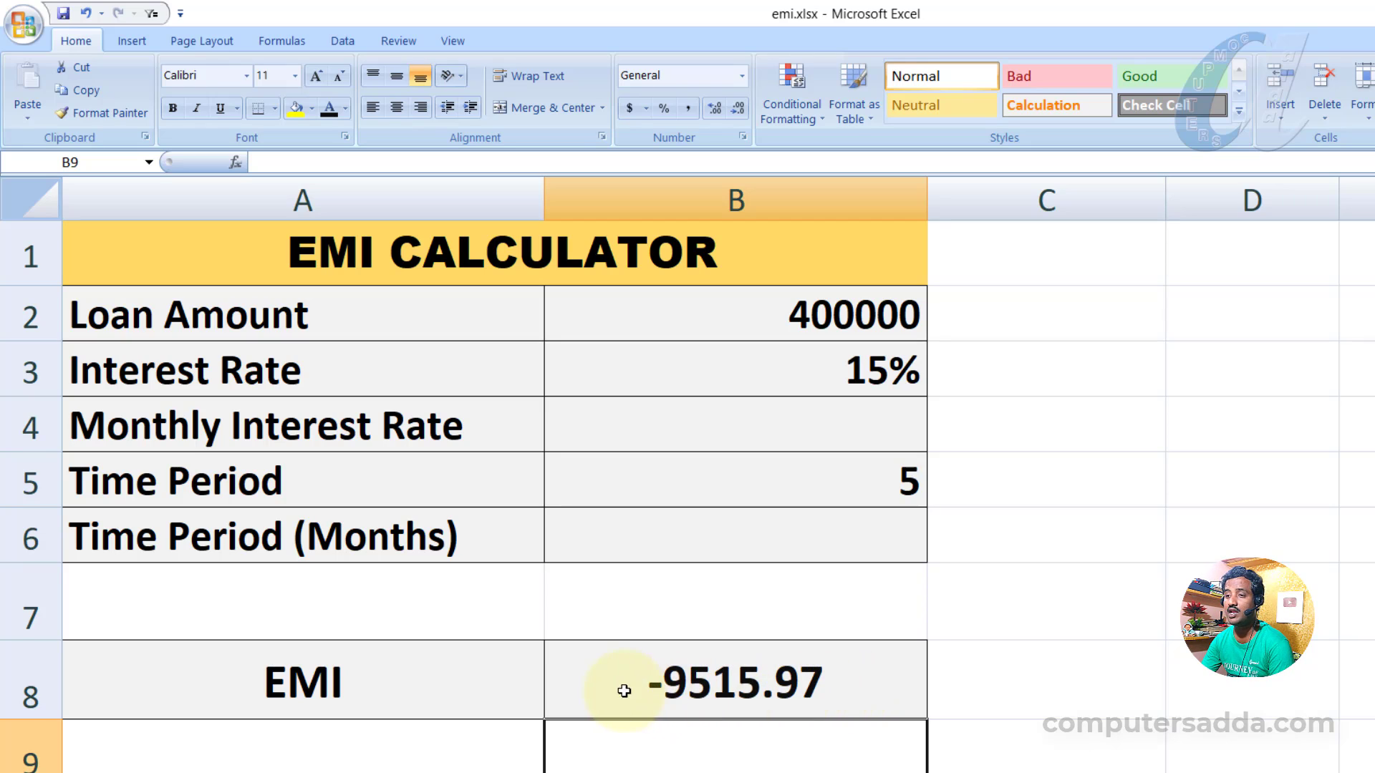
Step: Format the EMI cell B8 as a Number that shows negative values in red without a minus sign
left_click(852, 688)
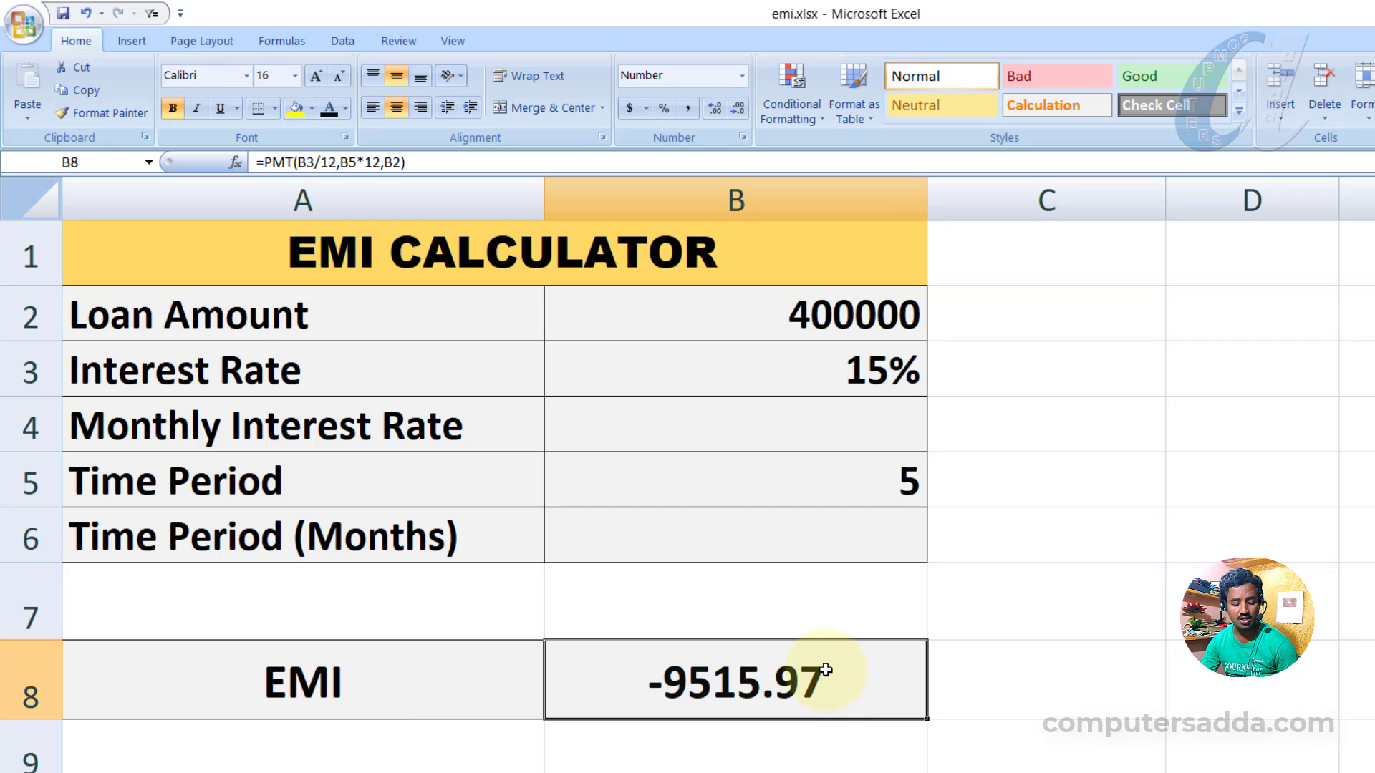
key("ctrl+1")
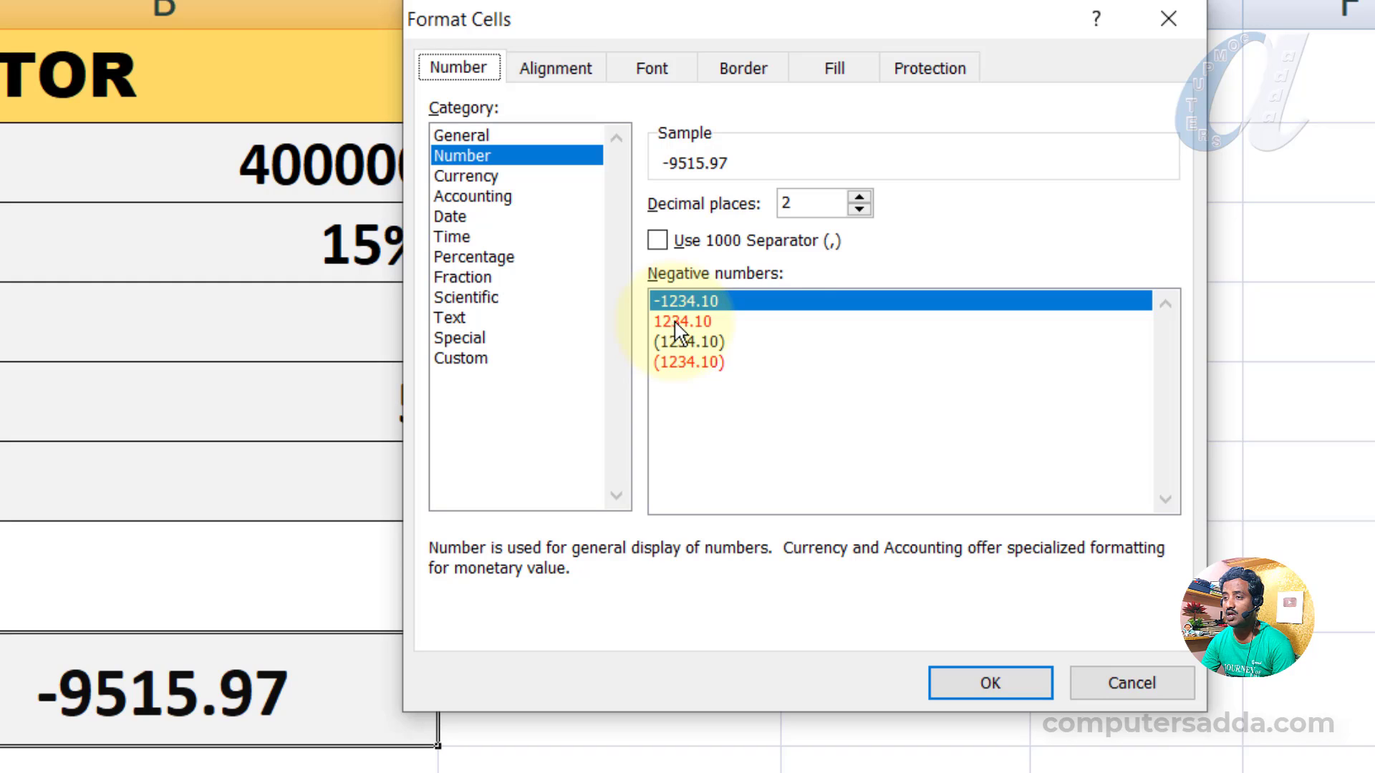
left_click(677, 322)
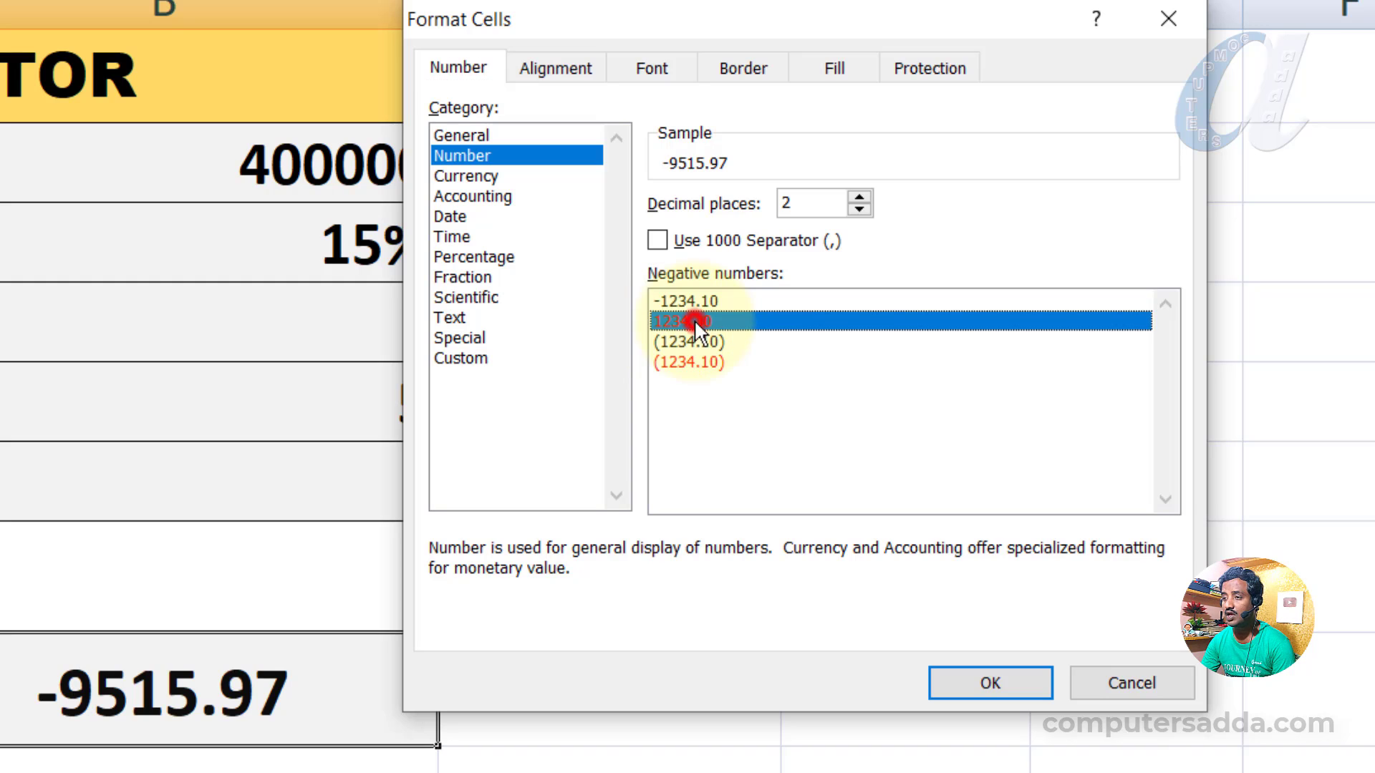
left_click(959, 686)
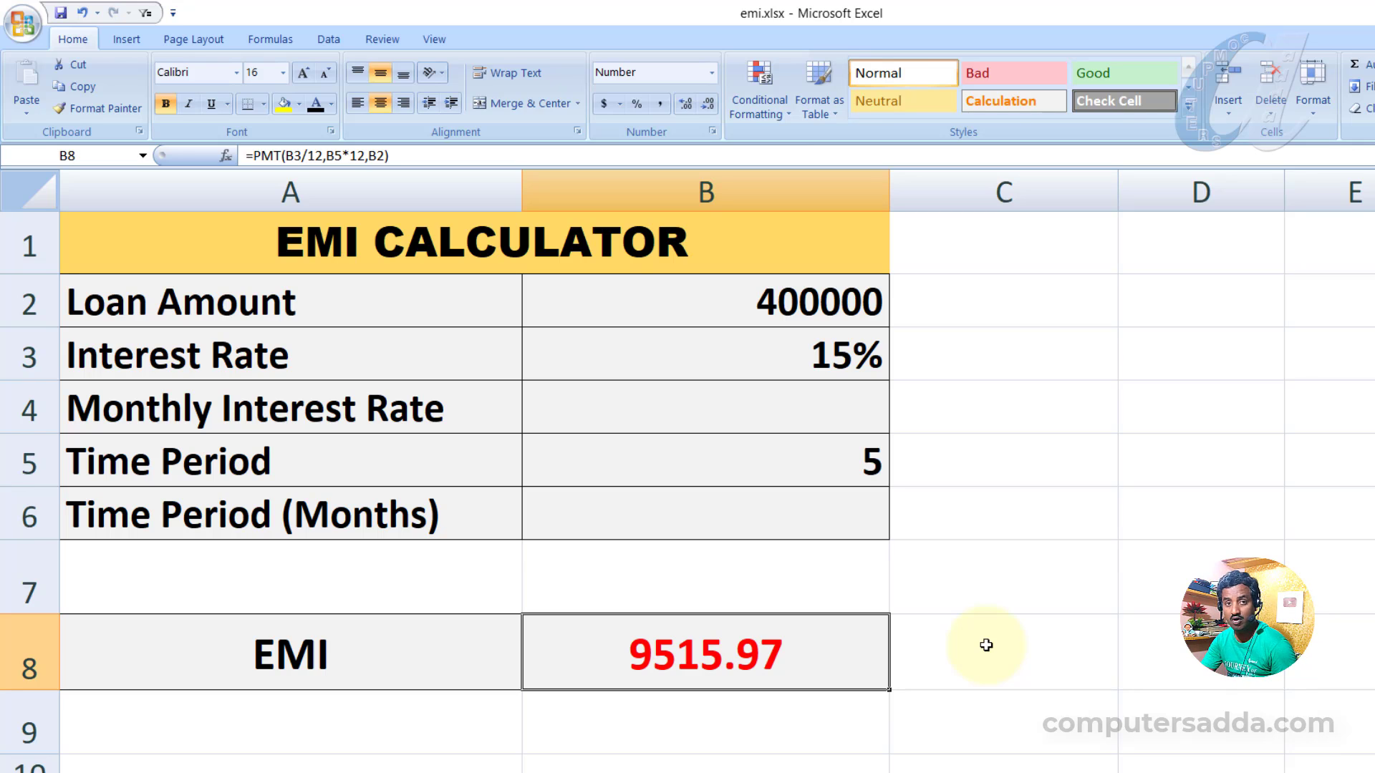
Step: Review the cell references in the EMI formula without editing it, and clear cell B8
double_click(770, 650)
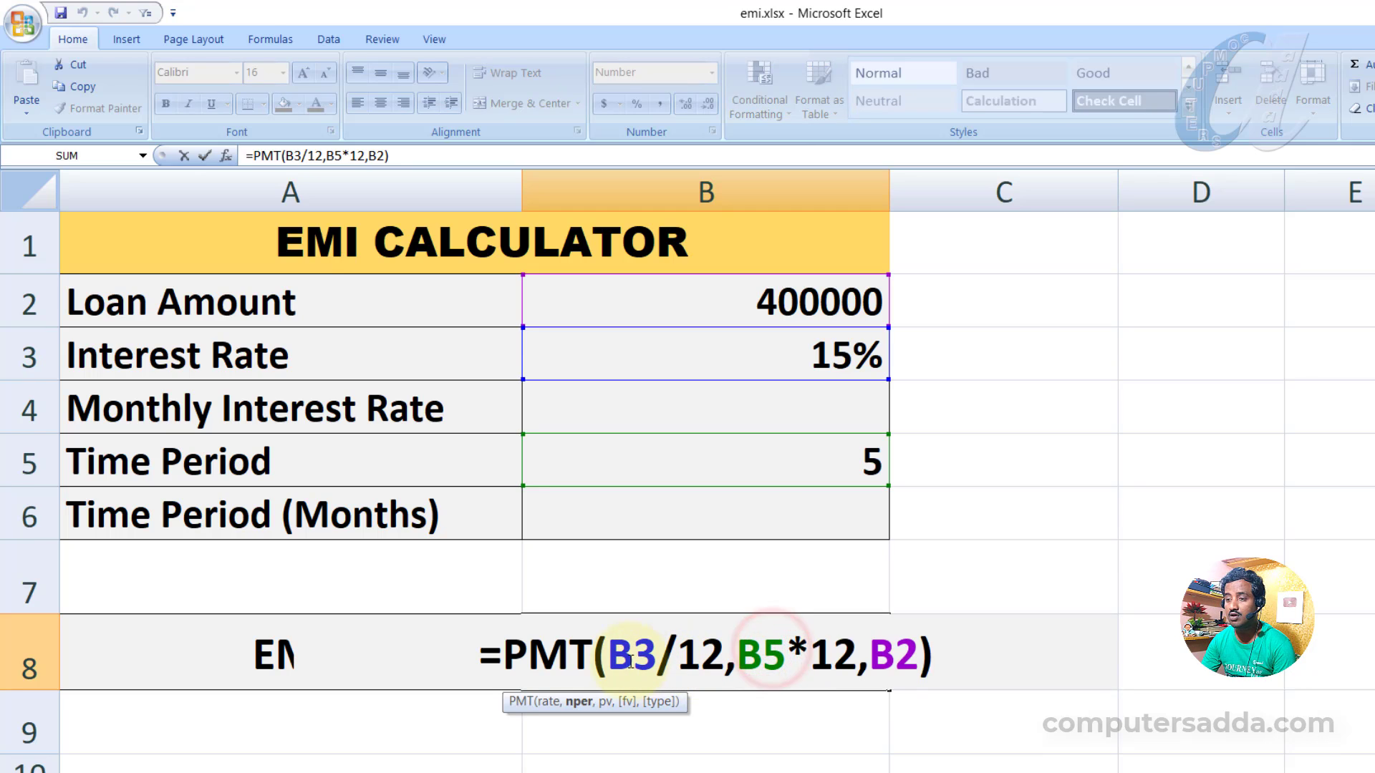
left_click(939, 651)
key("Escape")
left_click(763, 659)
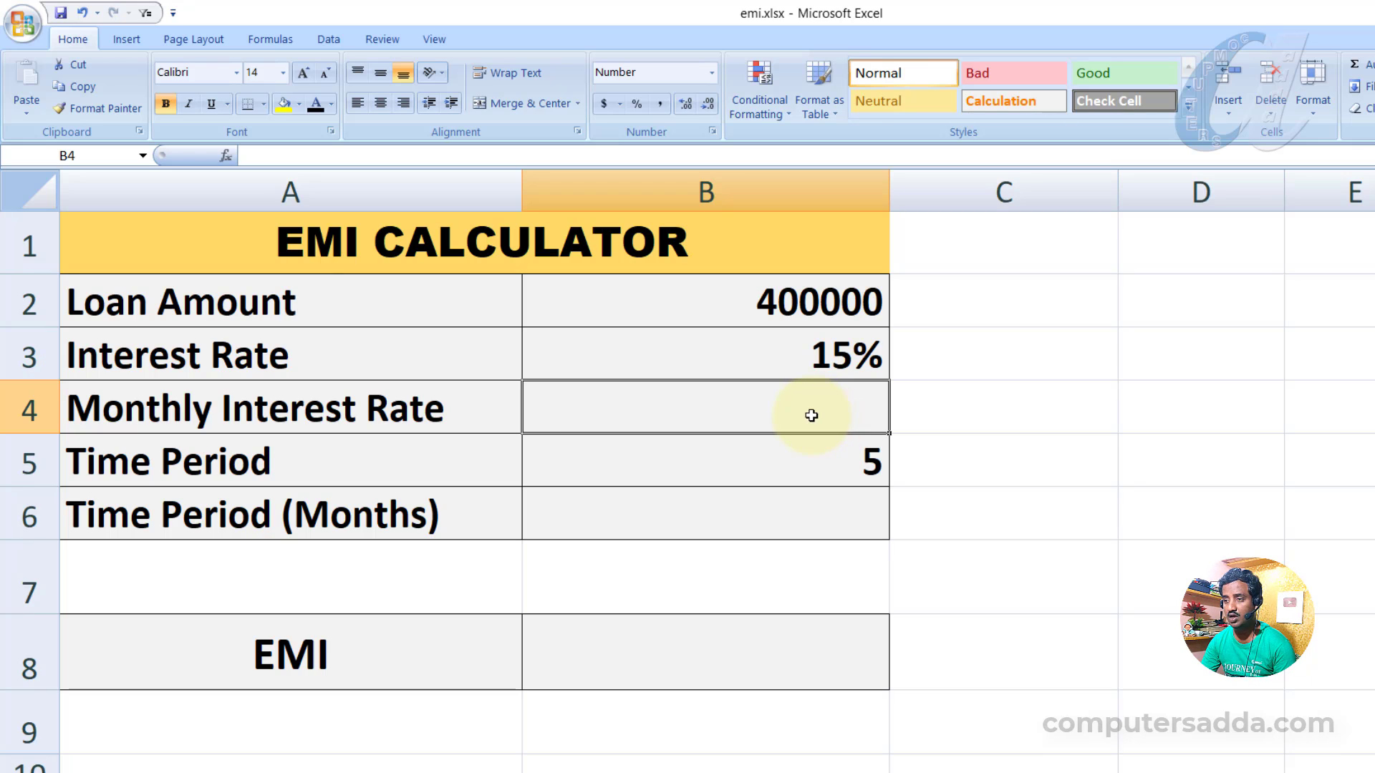
Step: Calculate the monthly interest rate in cell B4 with the formula =B3/12
type("=")
left_click(773, 354)
type("/")
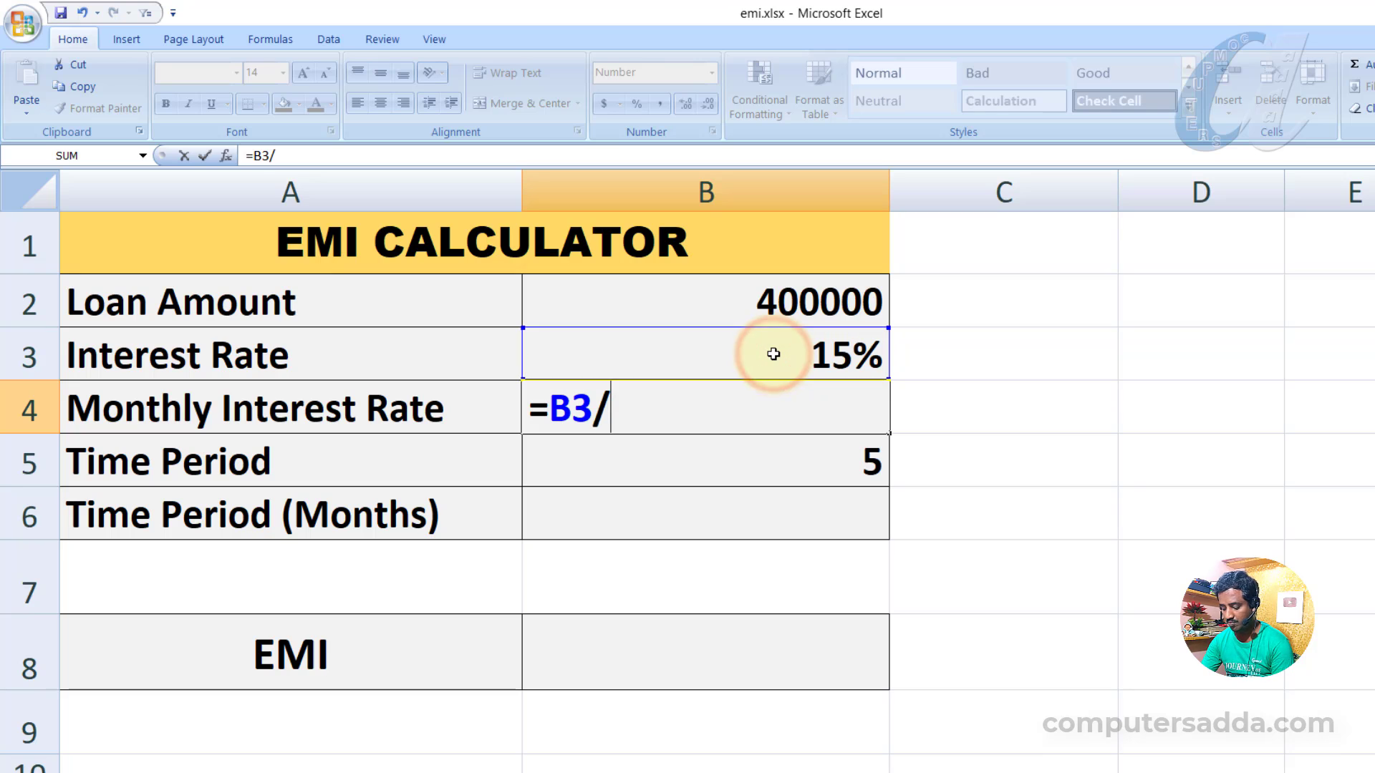
type("12")
key("Return")
left_click(802, 411)
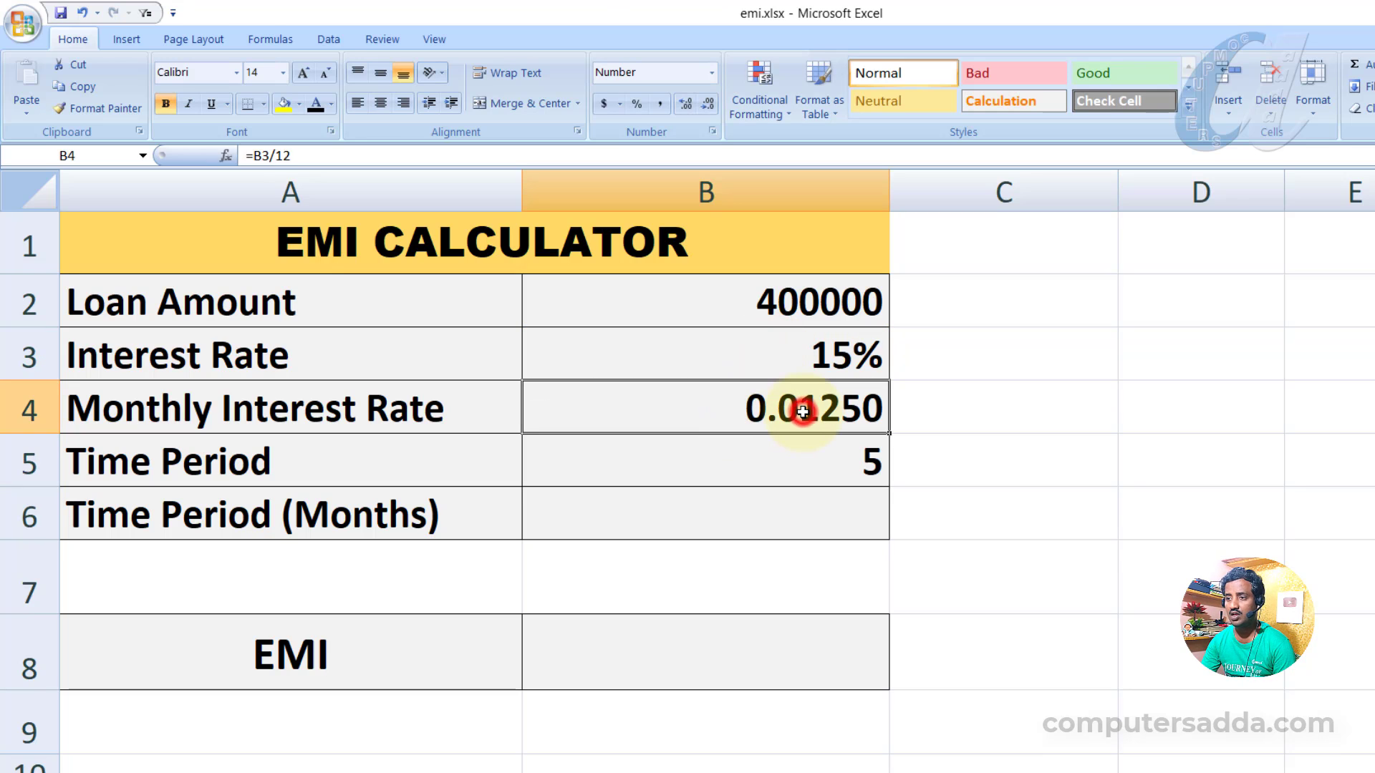
Step: Calculate the time period in months in cell B6 with the formula =B5*12
left_click(741, 507)
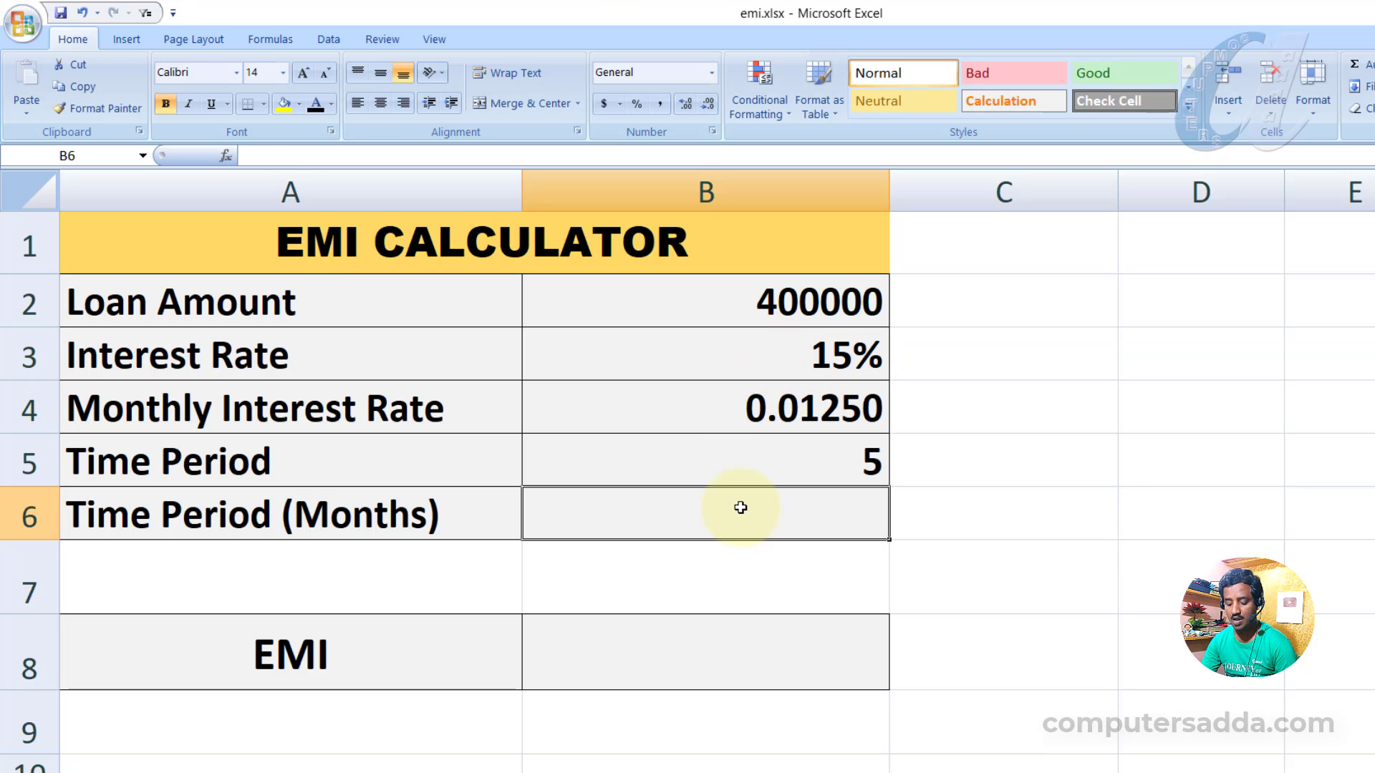
type("=")
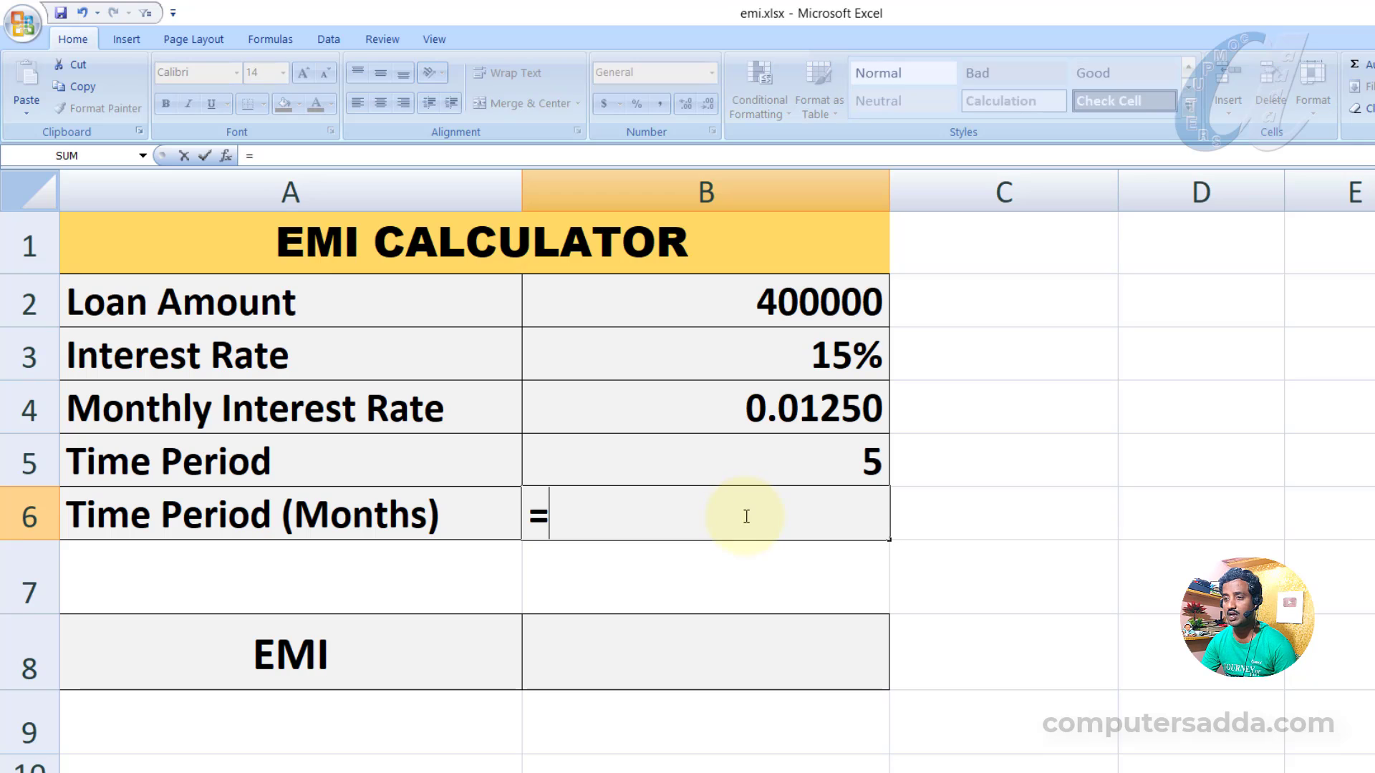
left_click(844, 469)
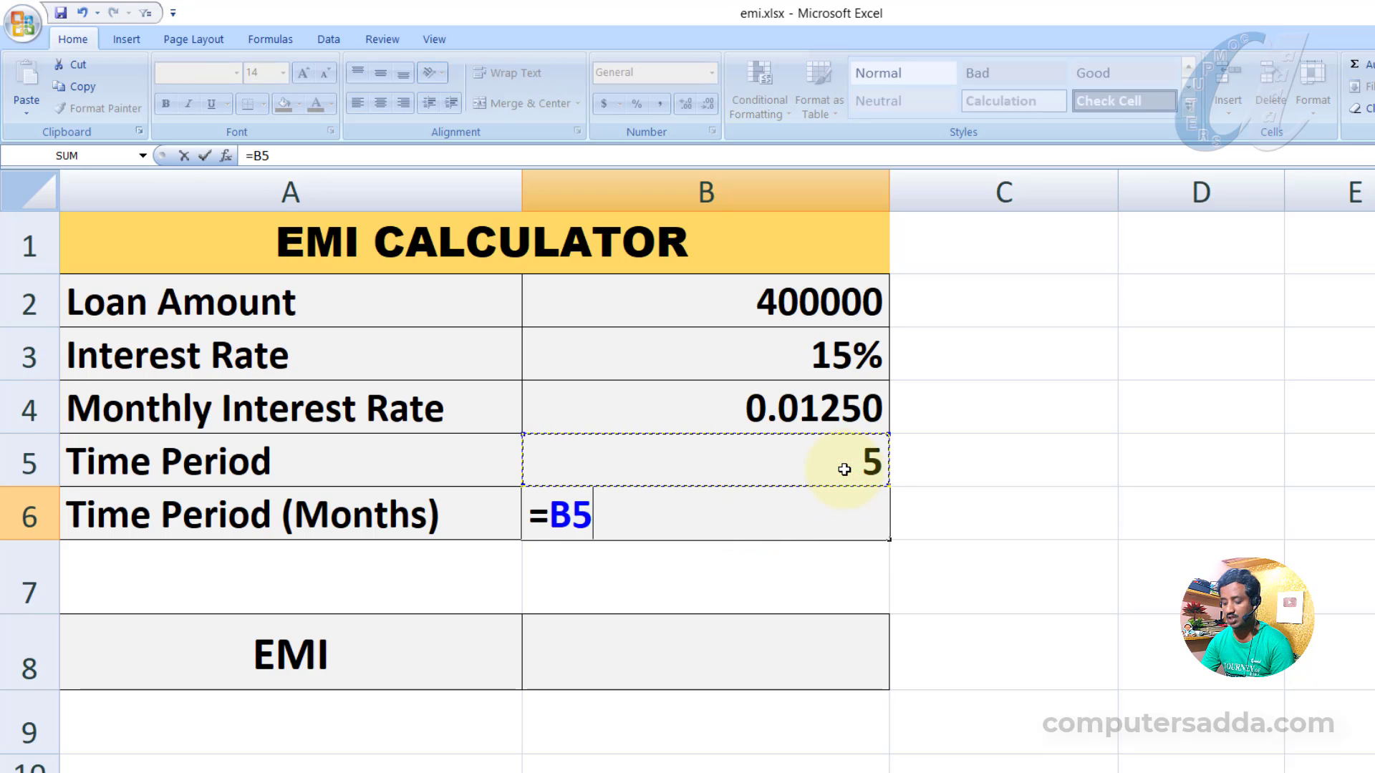
type("*")
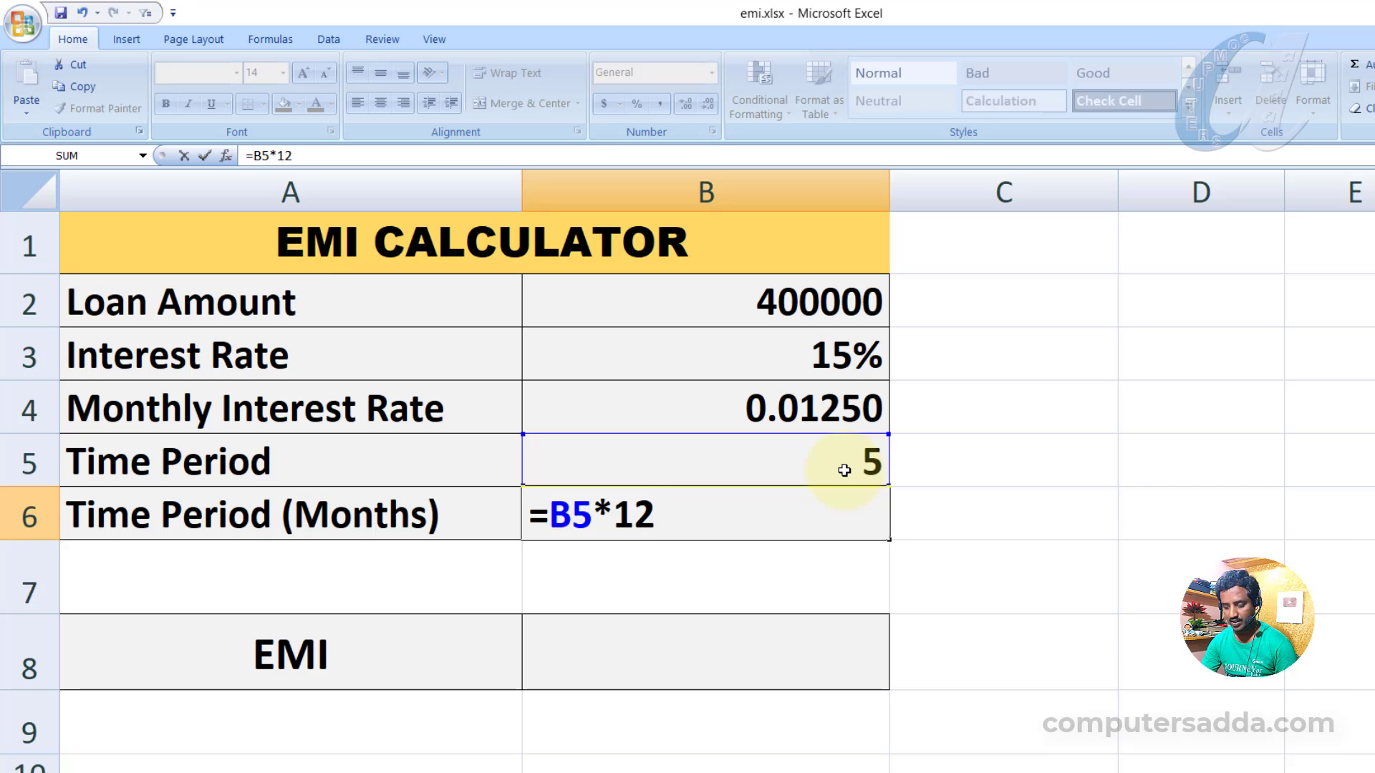
key("Return")
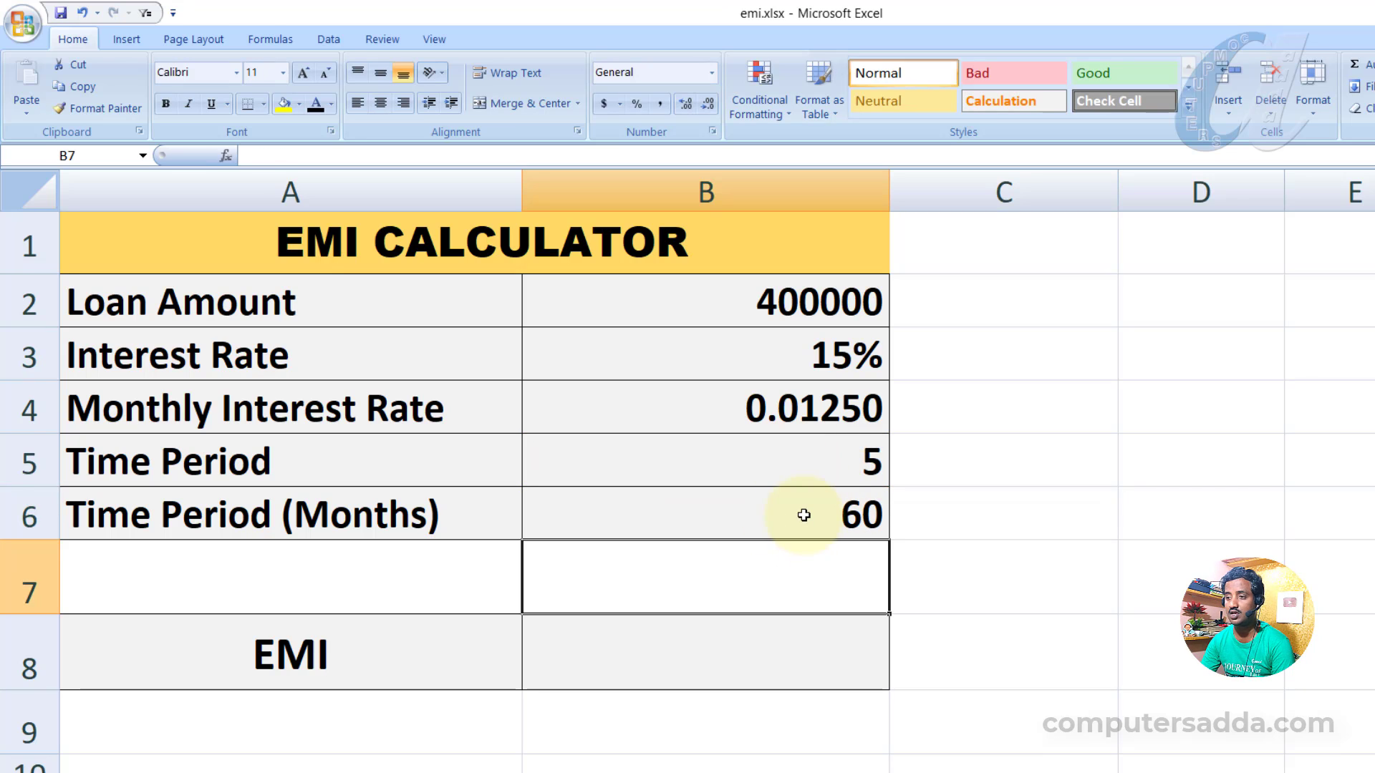
Step: Calculate the EMI as a positive amount in cell B8 with the formula =-PMT(B4,B6,B2)
left_click(702, 659)
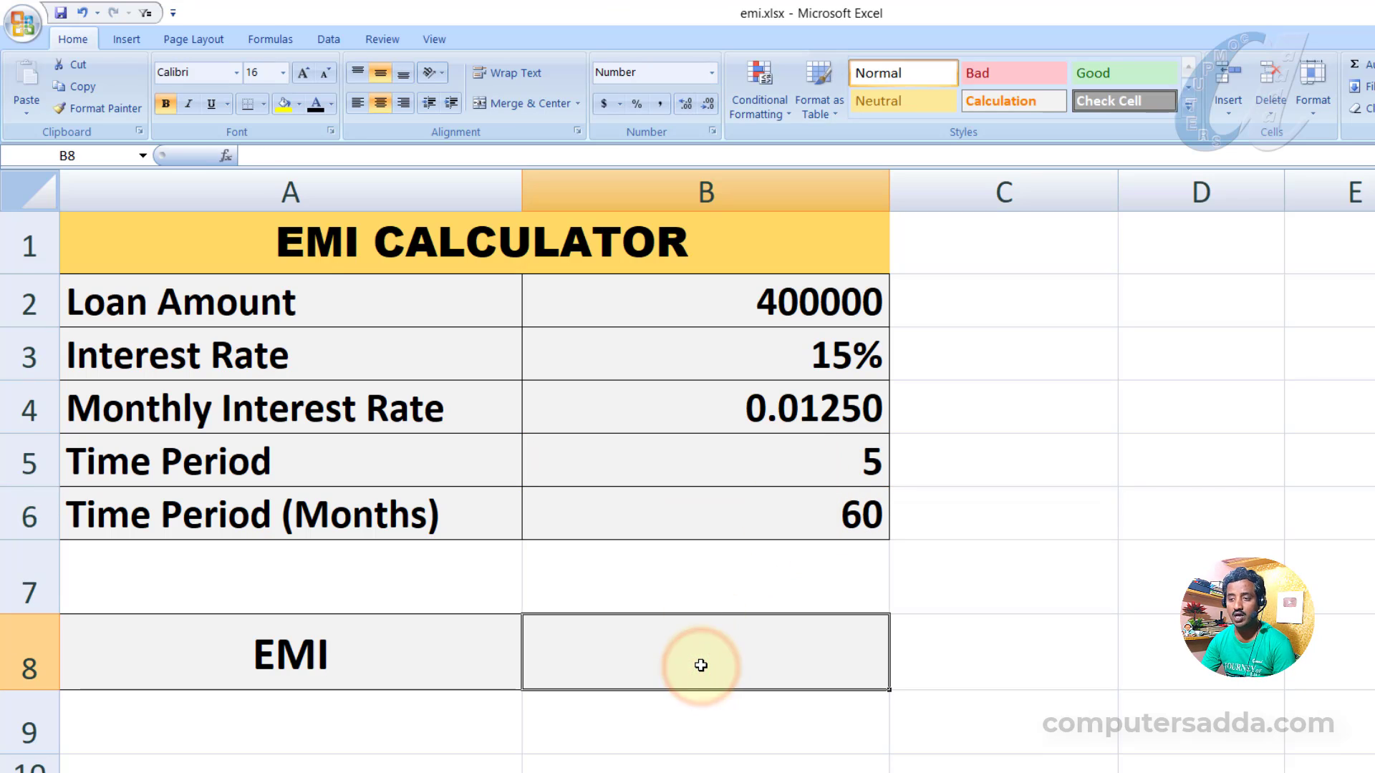
type("=")
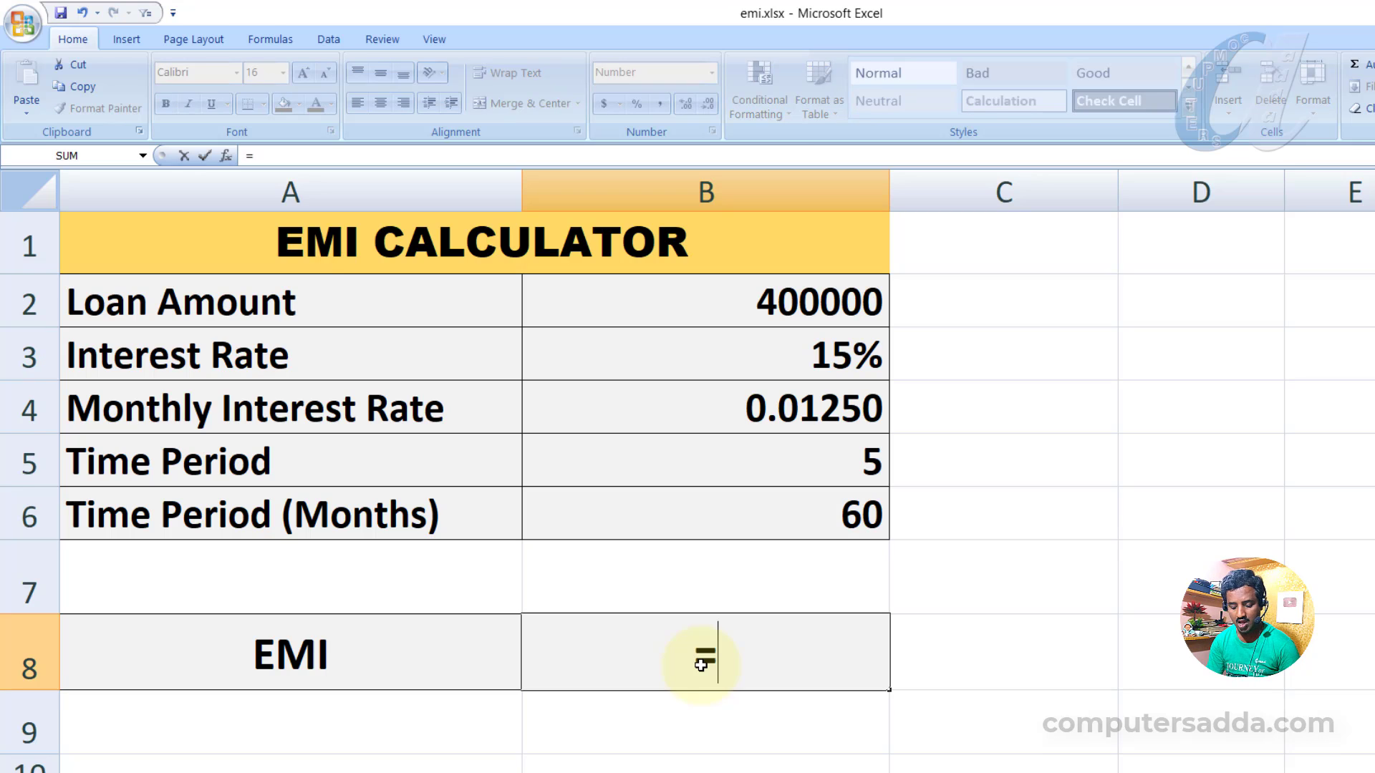
type("pm")
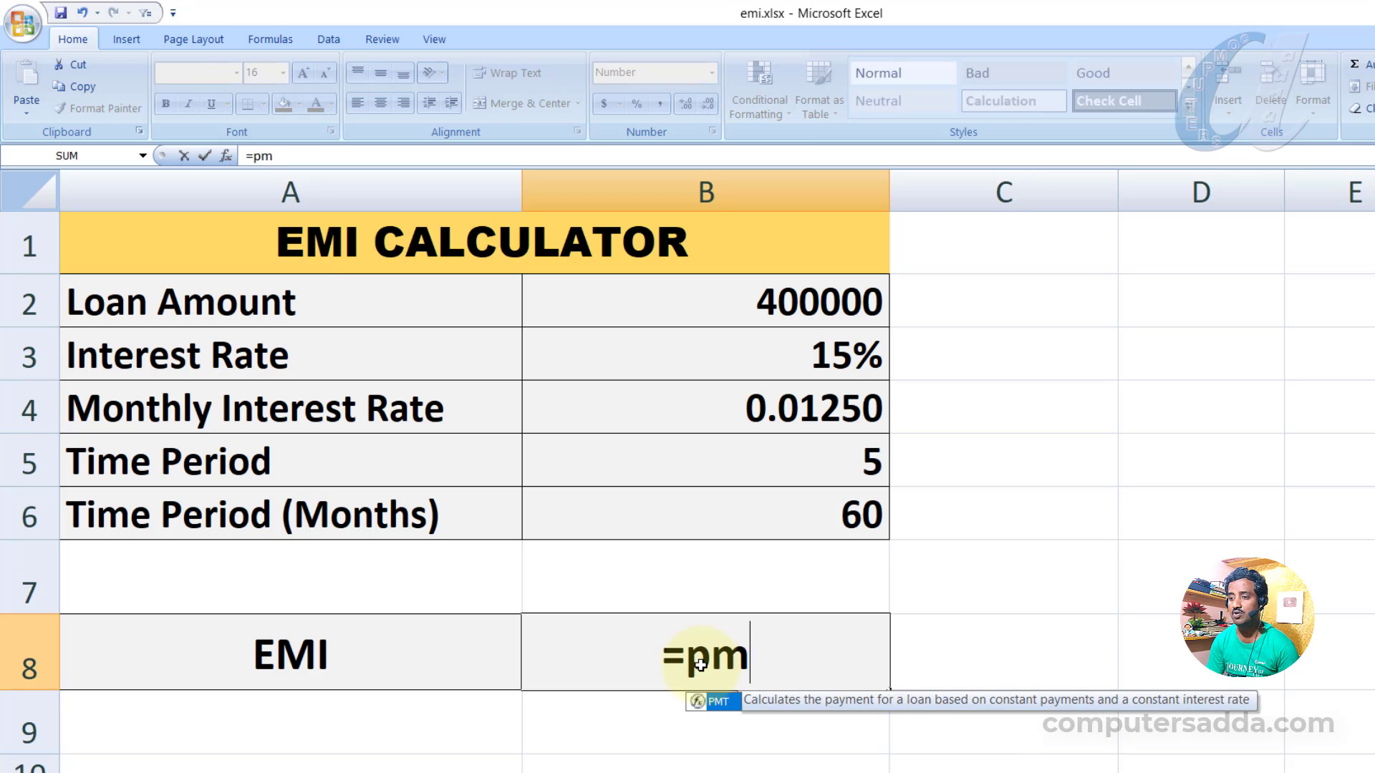
key("BackSpace")
key("BackSpace")
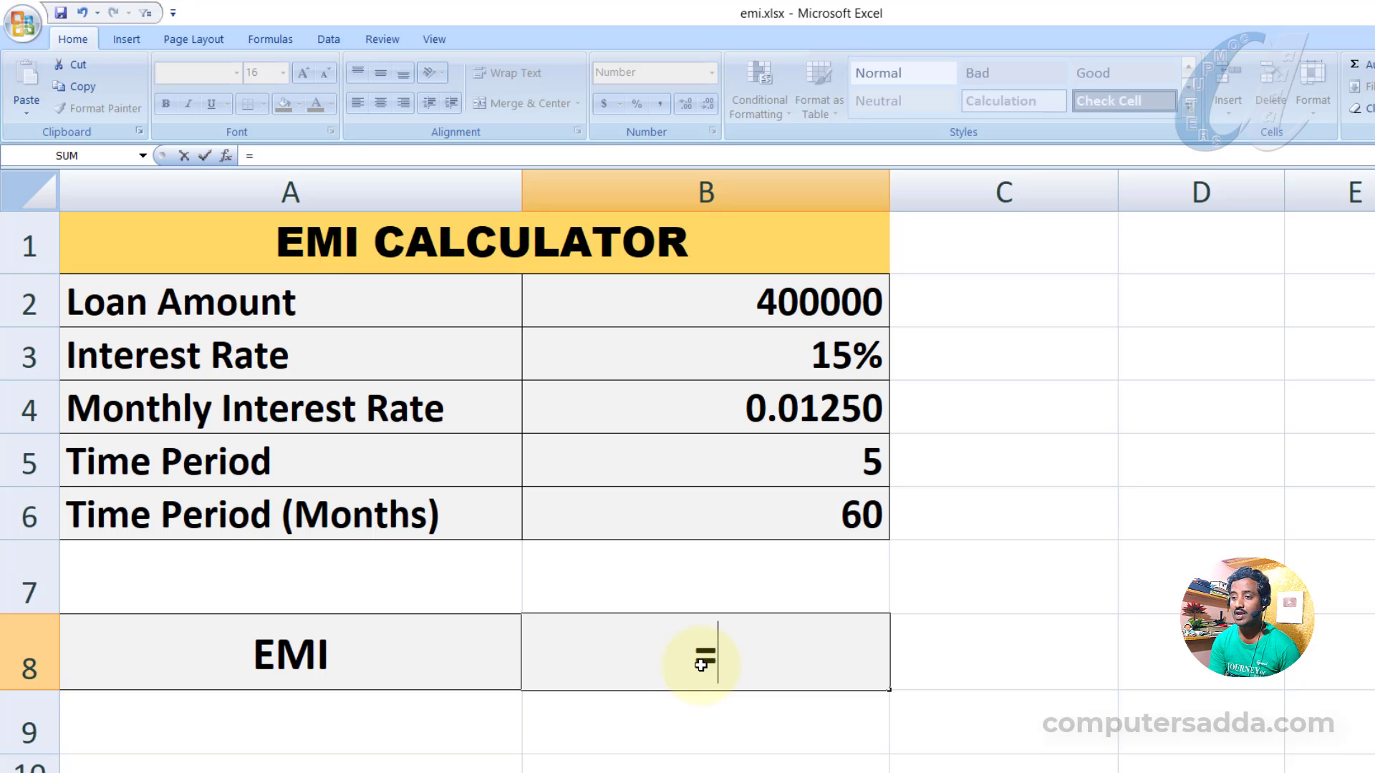
type("-")
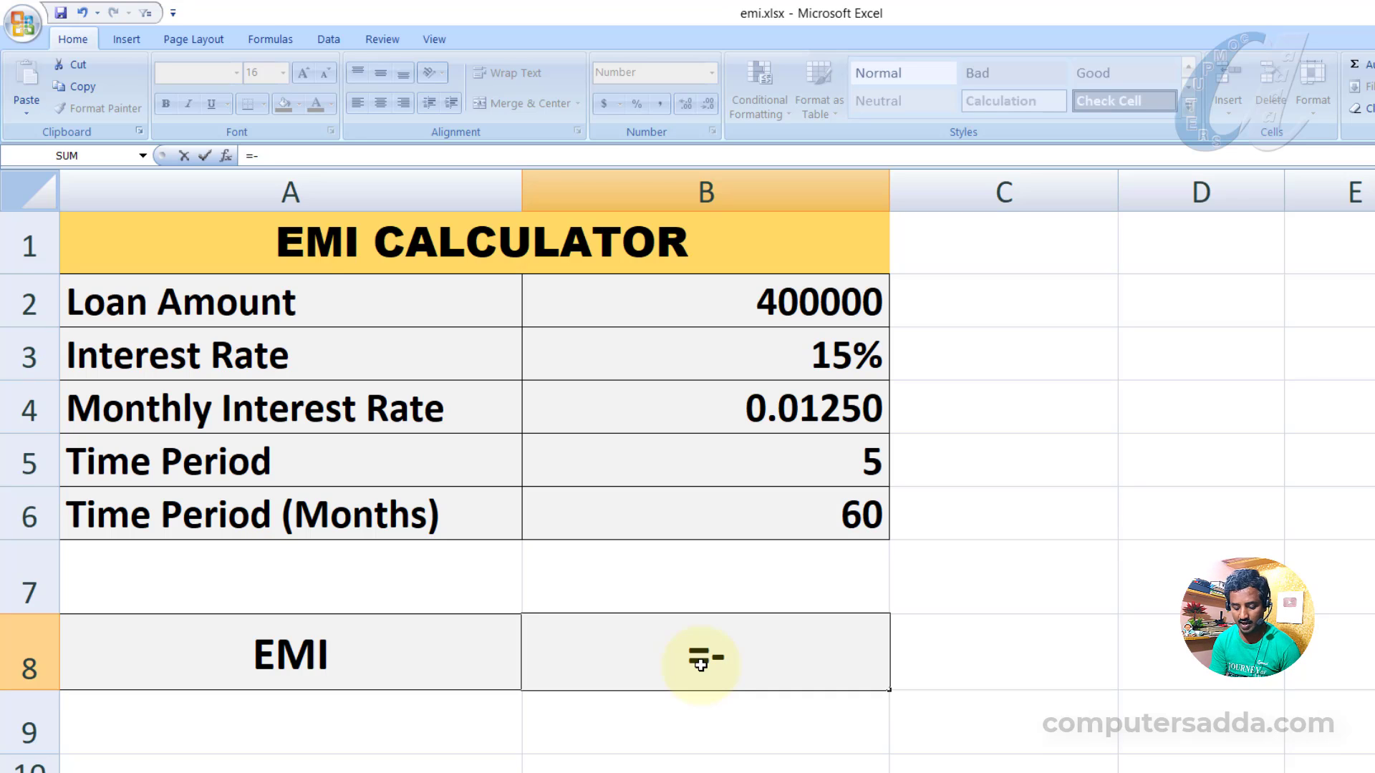
type("pmt")
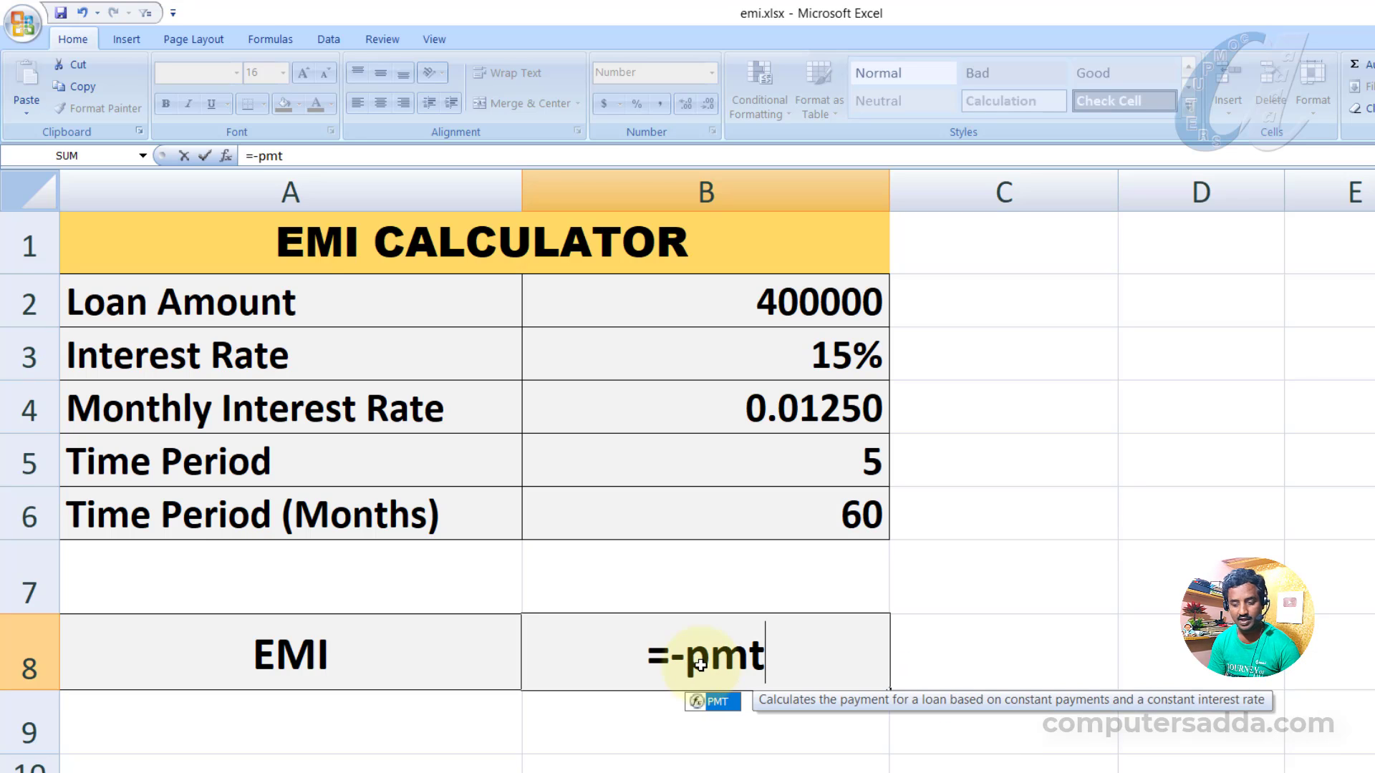
key("Tab")
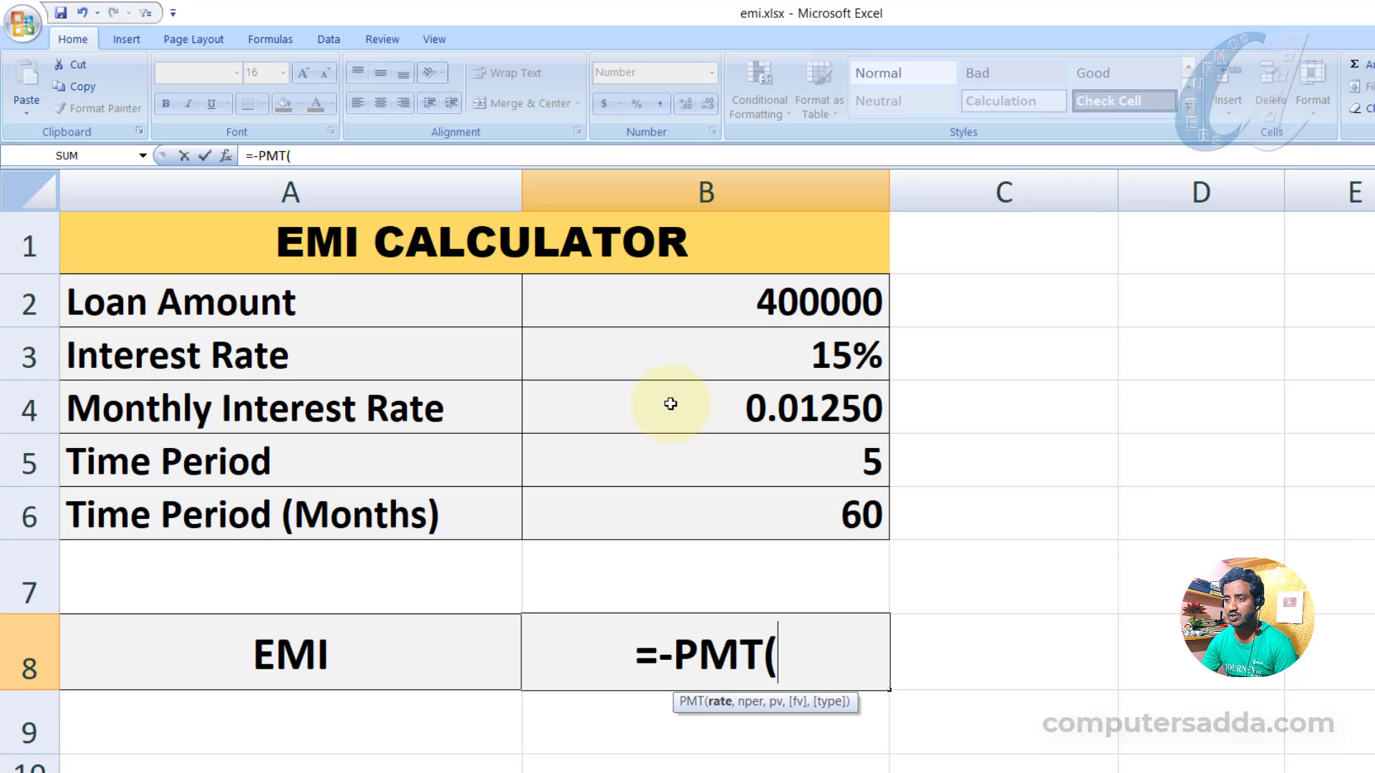
left_click(772, 409)
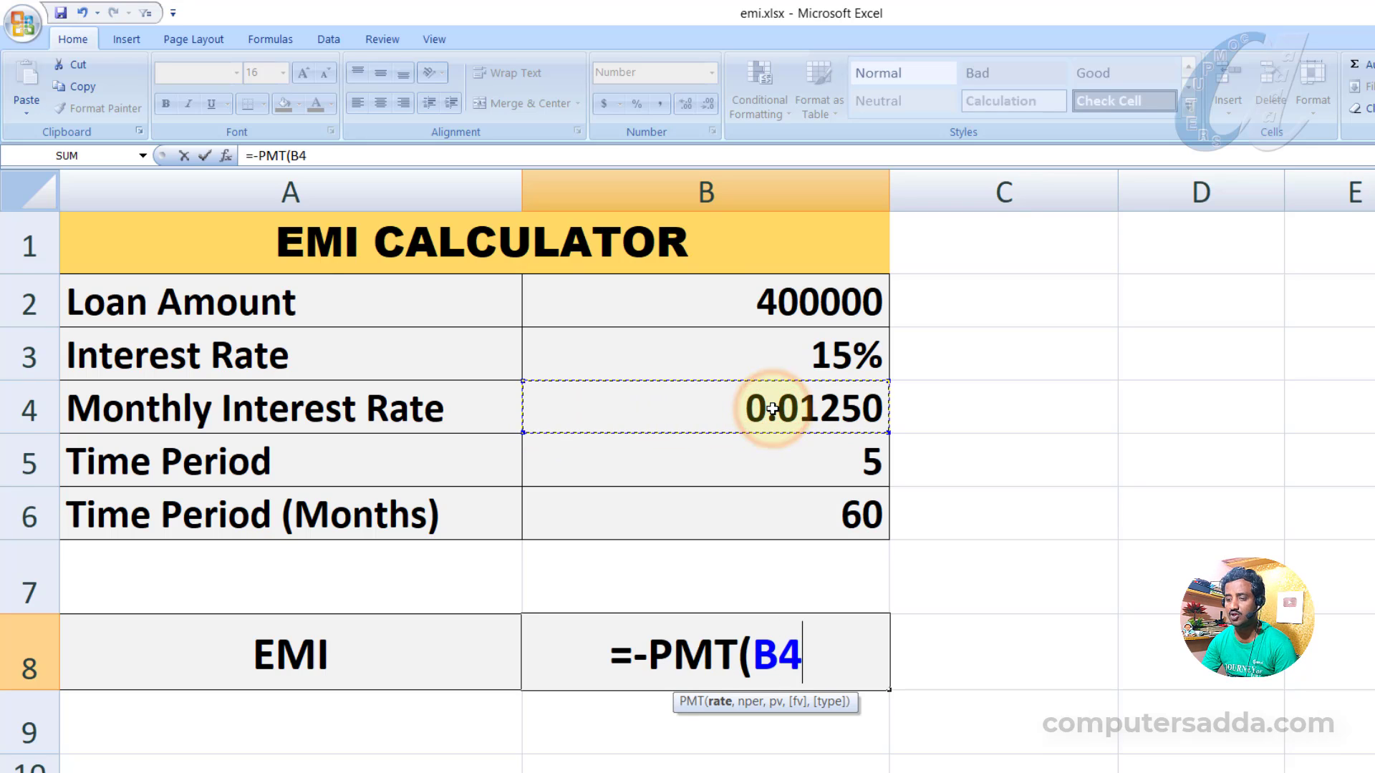
type(",")
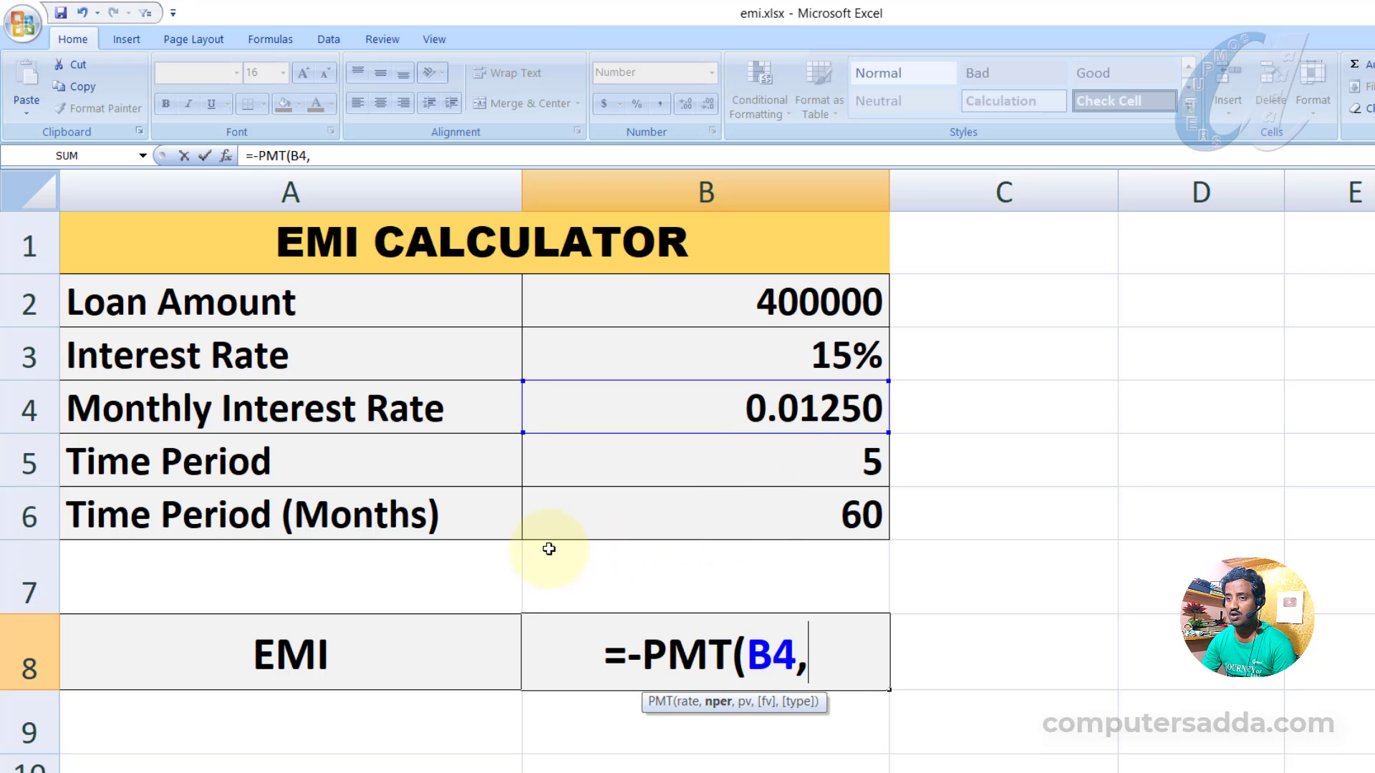
left_click(841, 519)
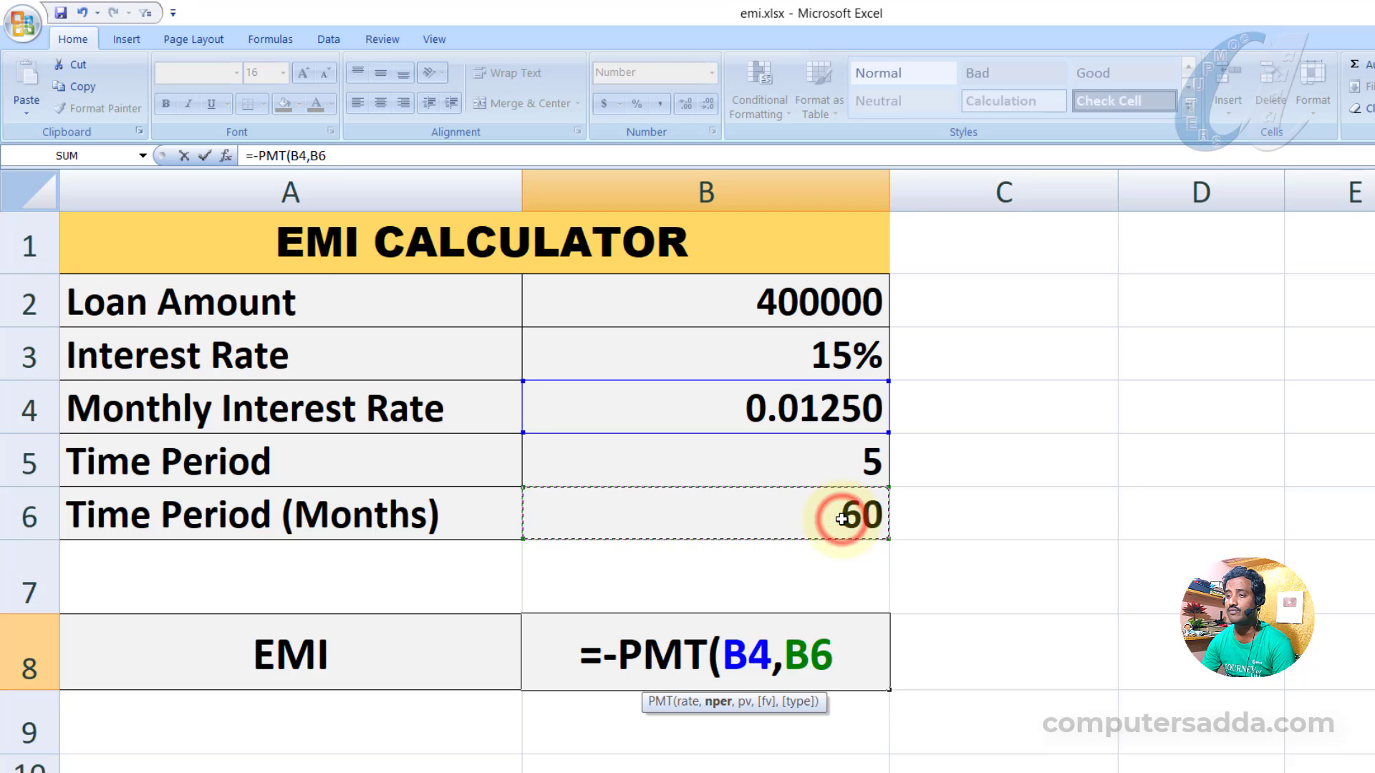
type(",")
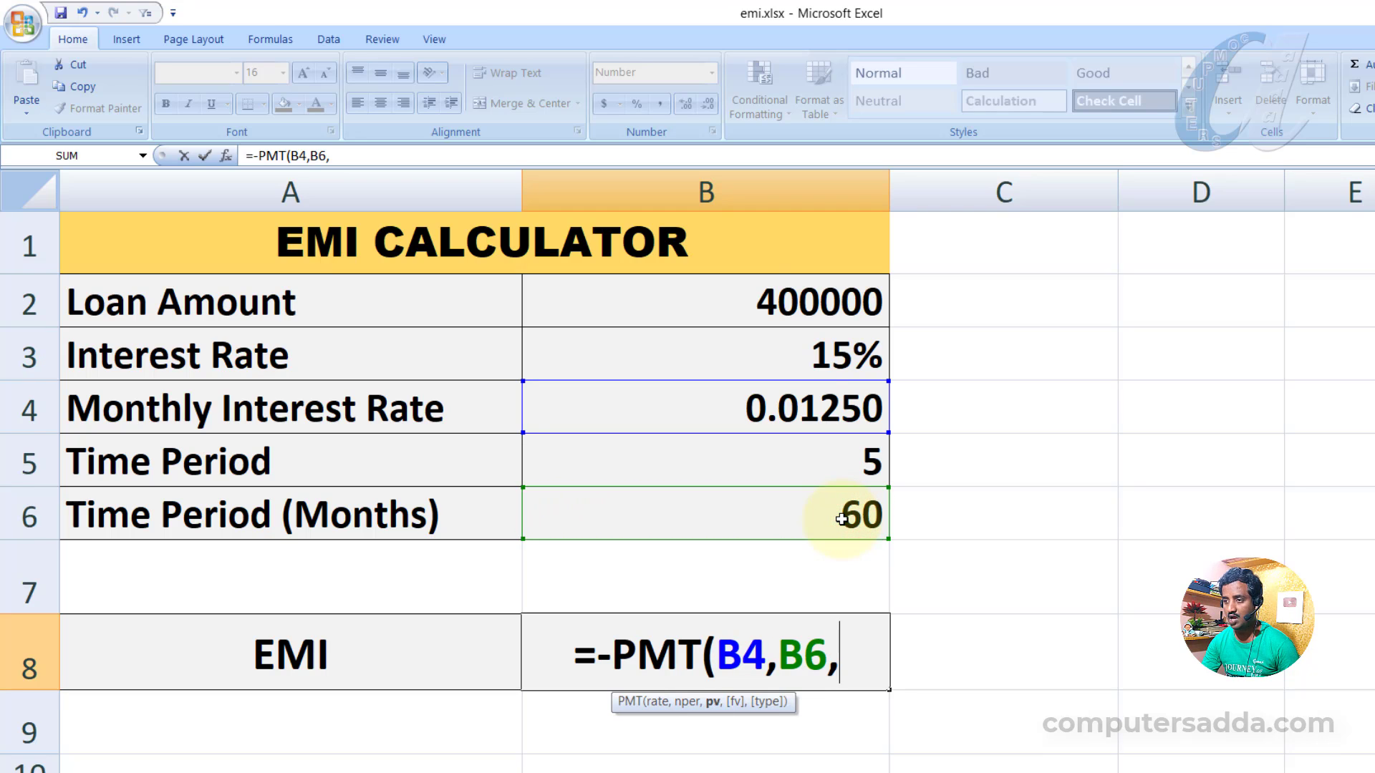
left_click(739, 302)
type(")")
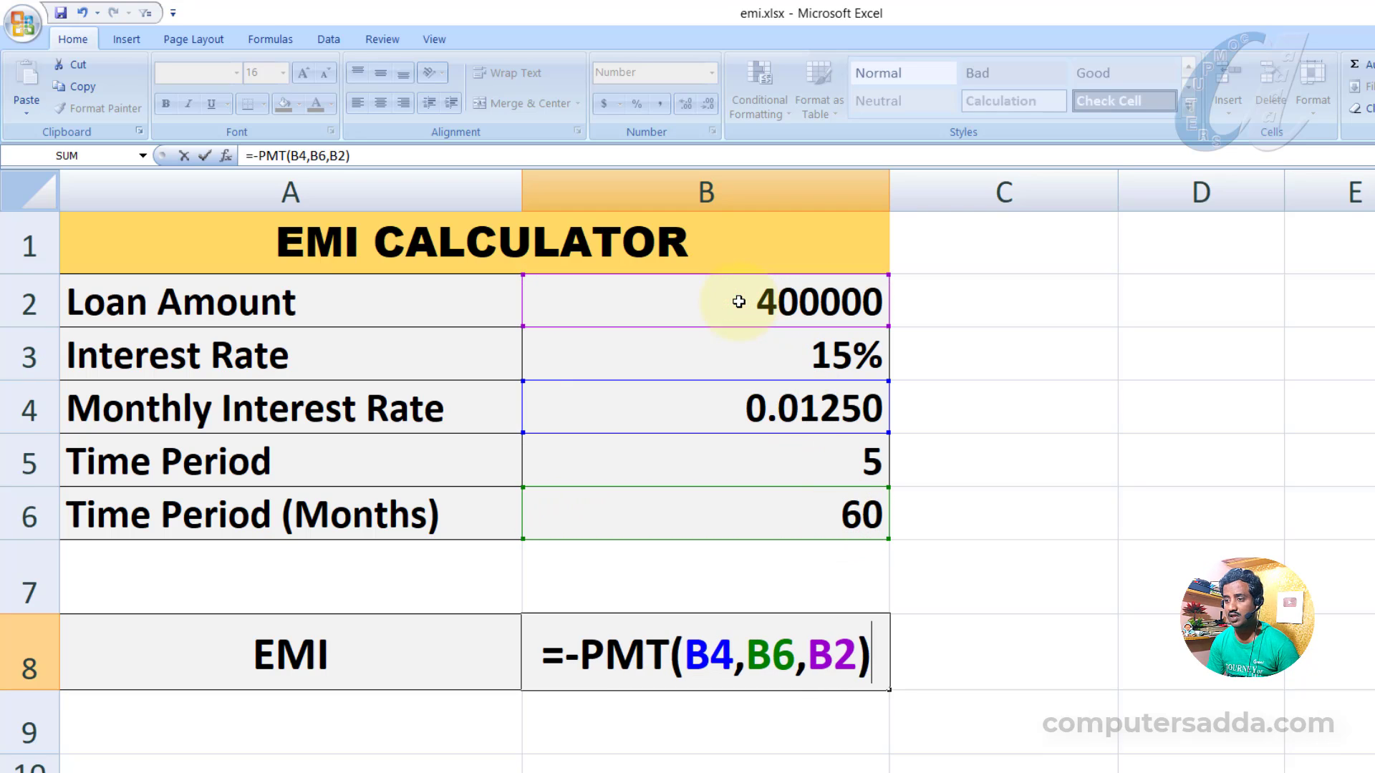
key("Return")
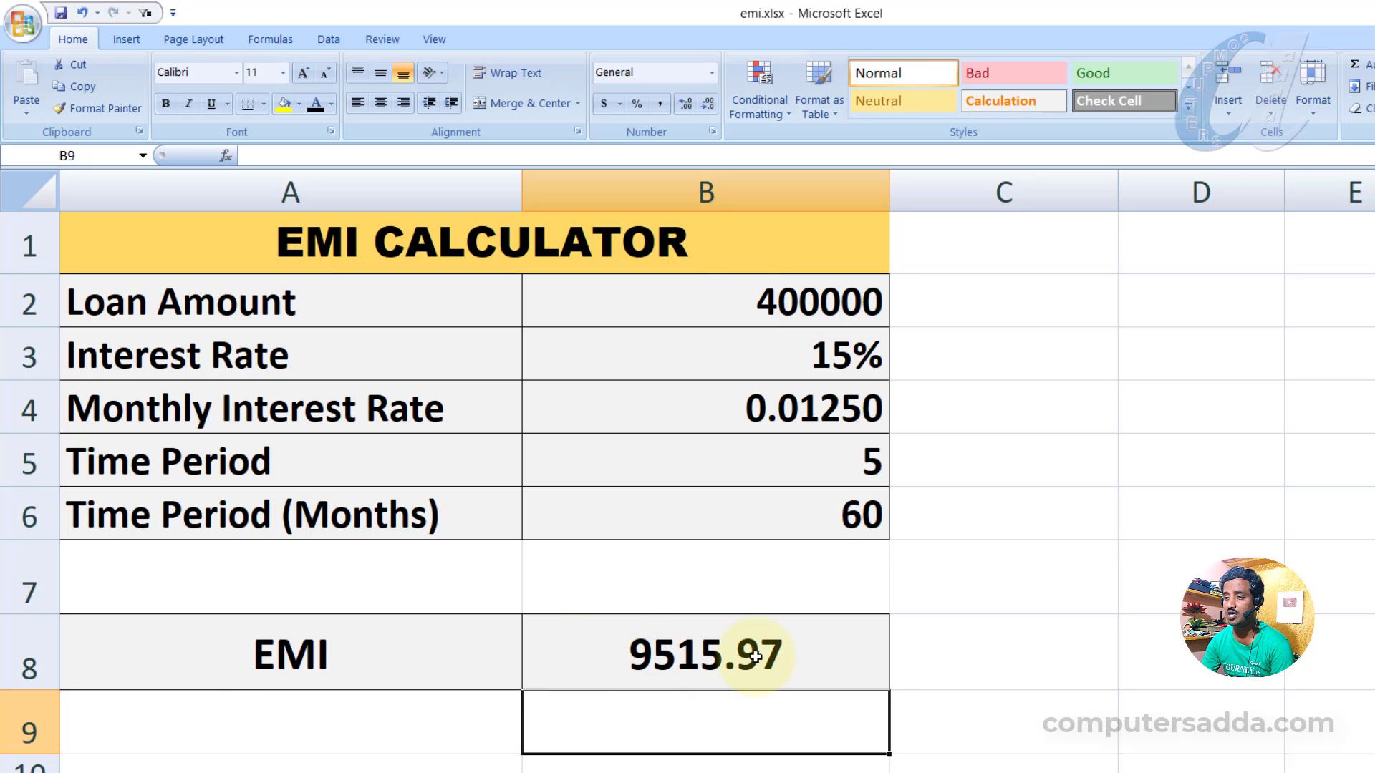
Step: Set the interest rate in cell B3 to 10%
left_click(792, 353)
double_click(792, 353)
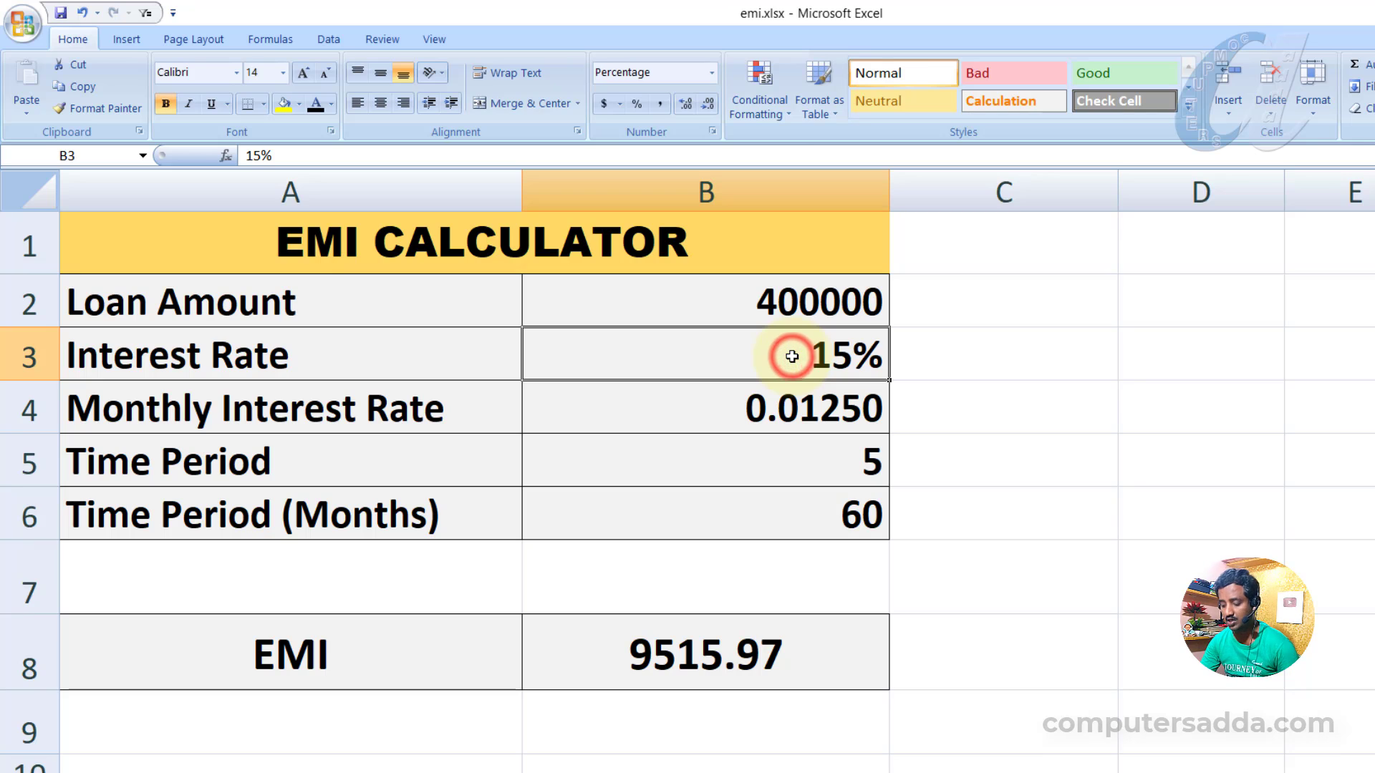
key("BackSpace")
type("0")
key("Return")
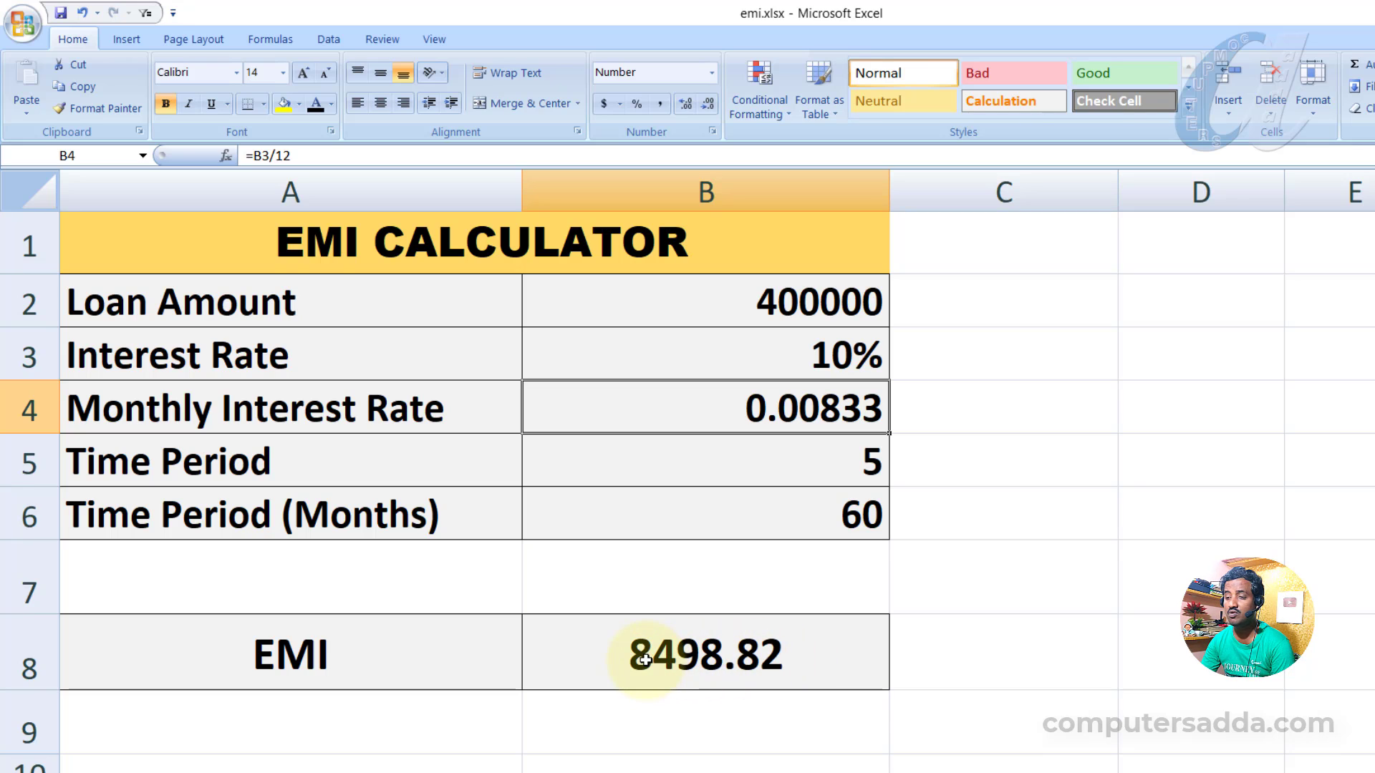
left_click(1065, 652)
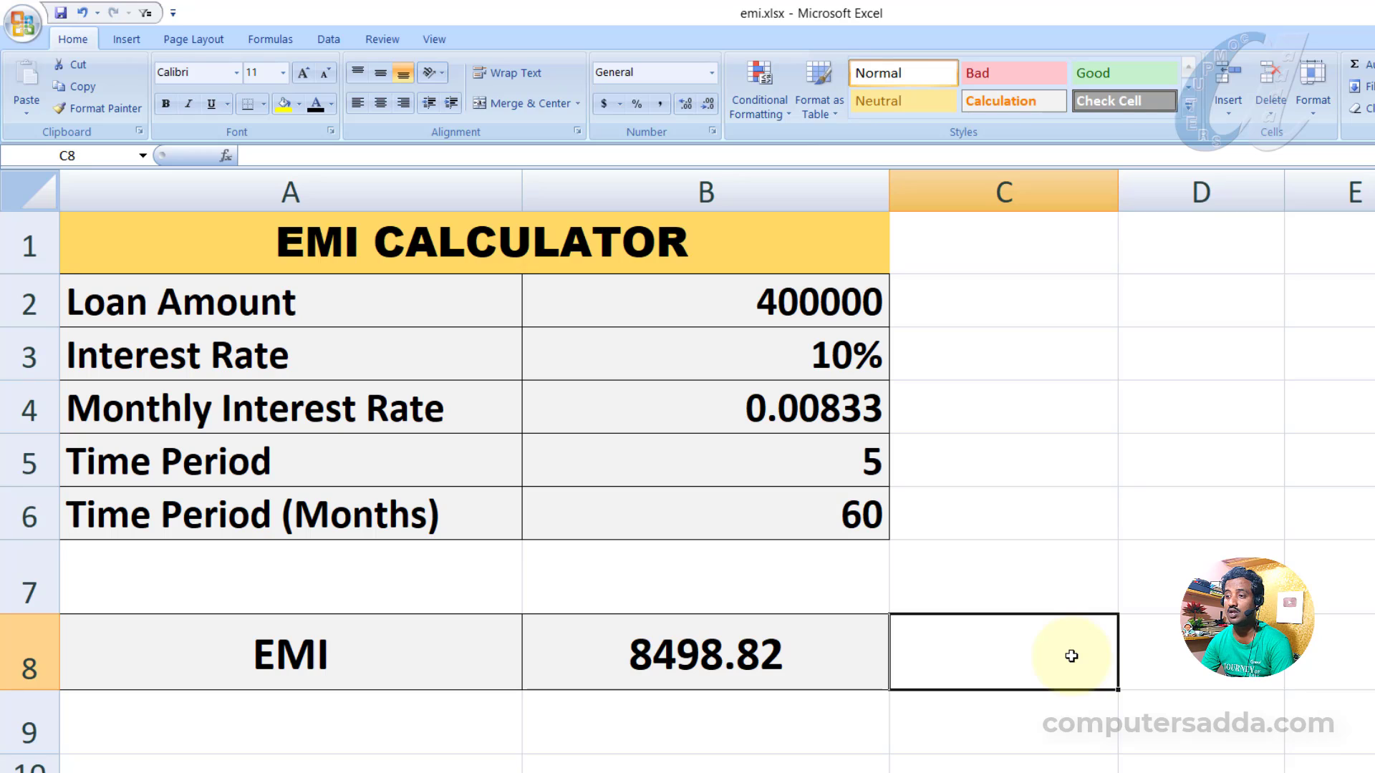
Step: Round the EMI in cell B8 to zero digits by wrapping its formula as =ROUND(-PMT(B4,B6,B2),0)
left_click(680, 655)
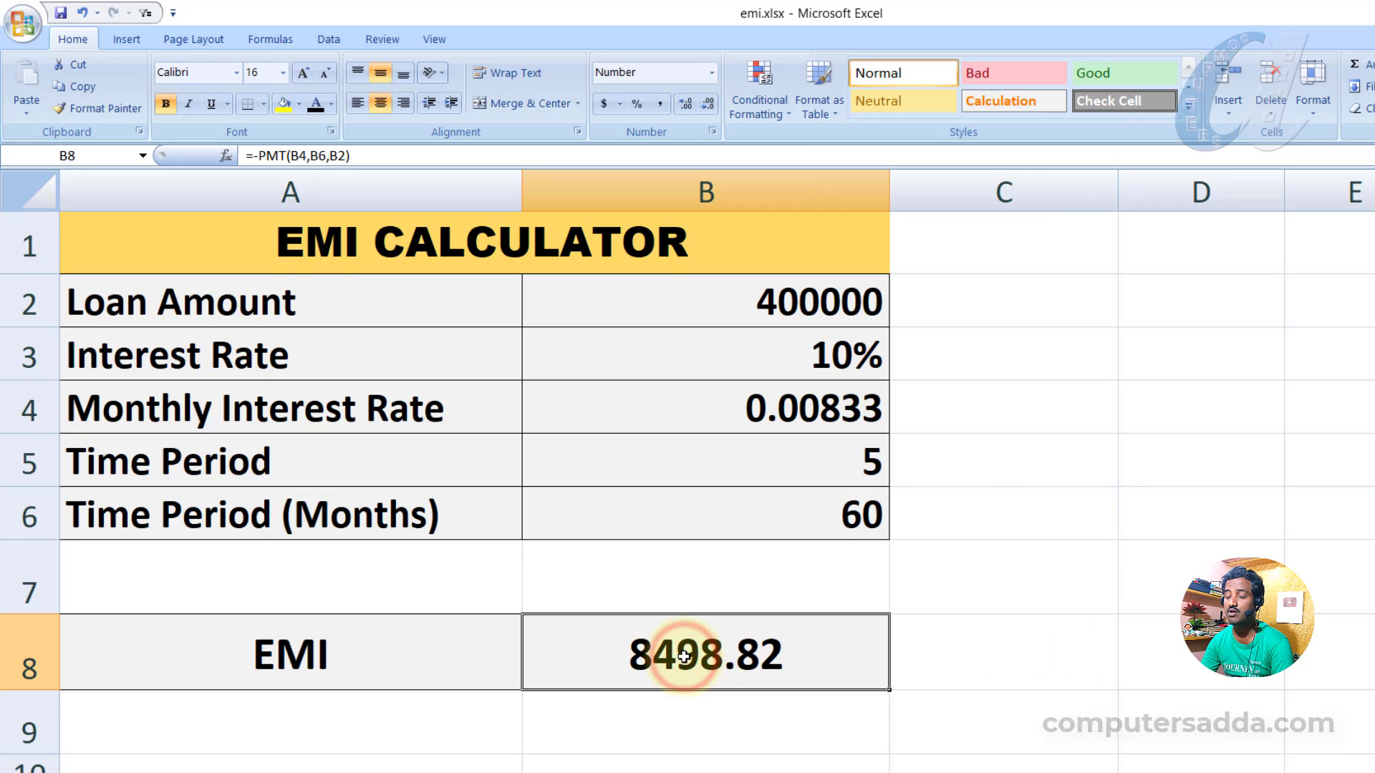
double_click(728, 657)
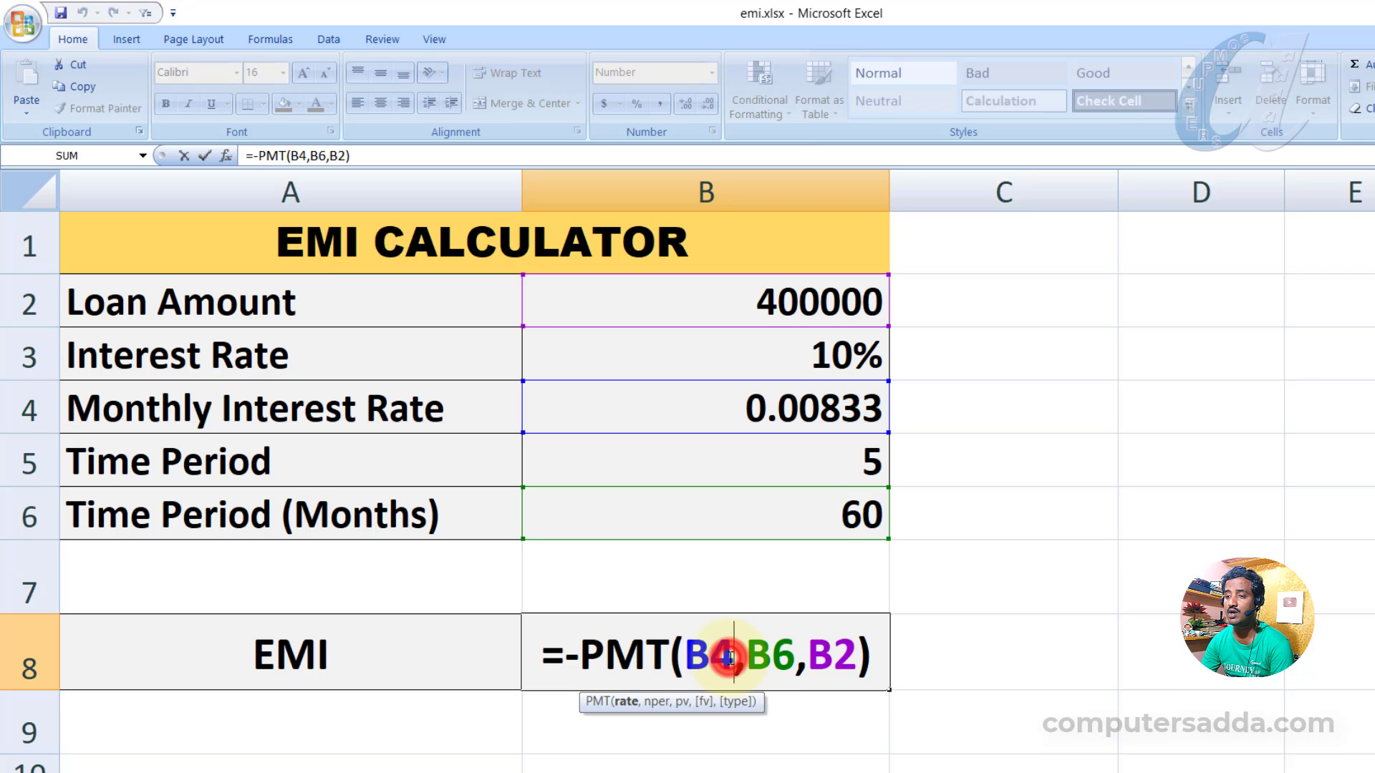
left_click(570, 656)
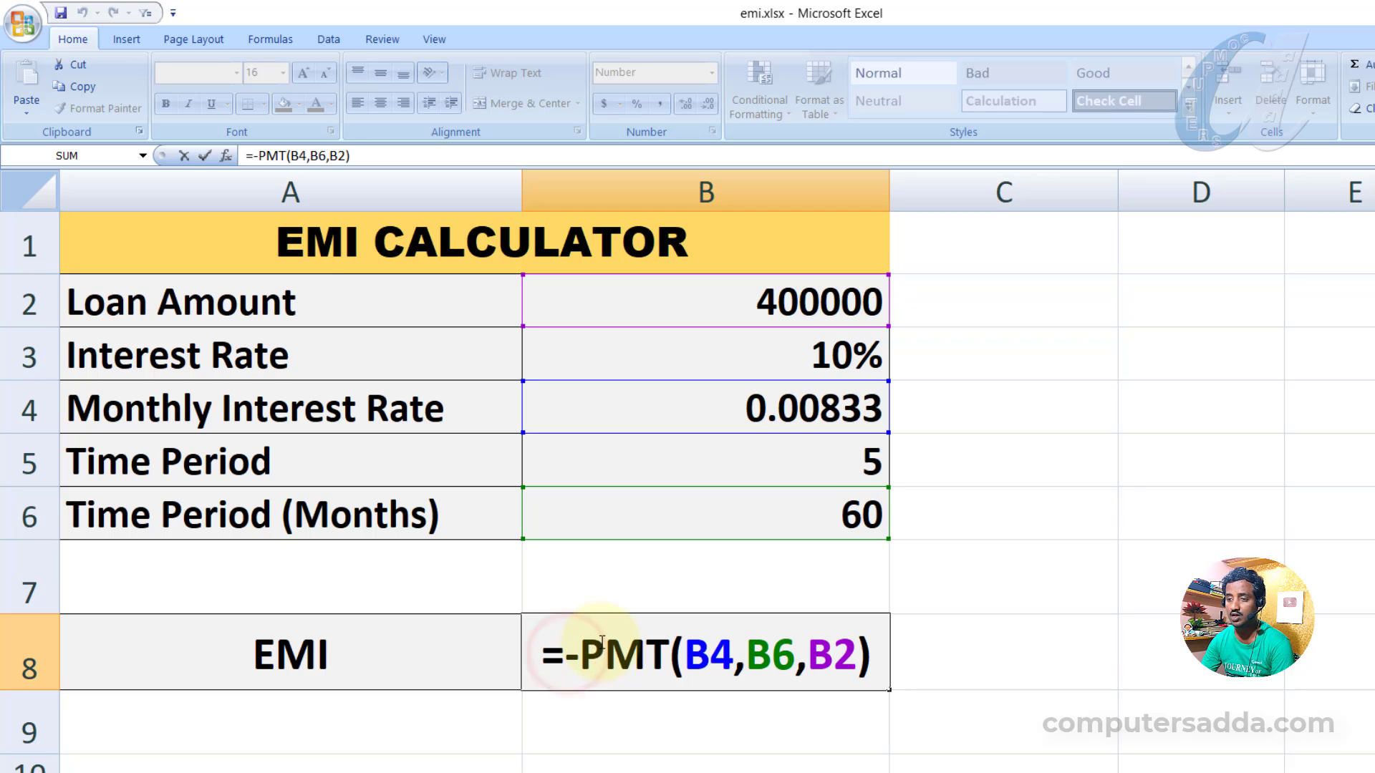
type("roun")
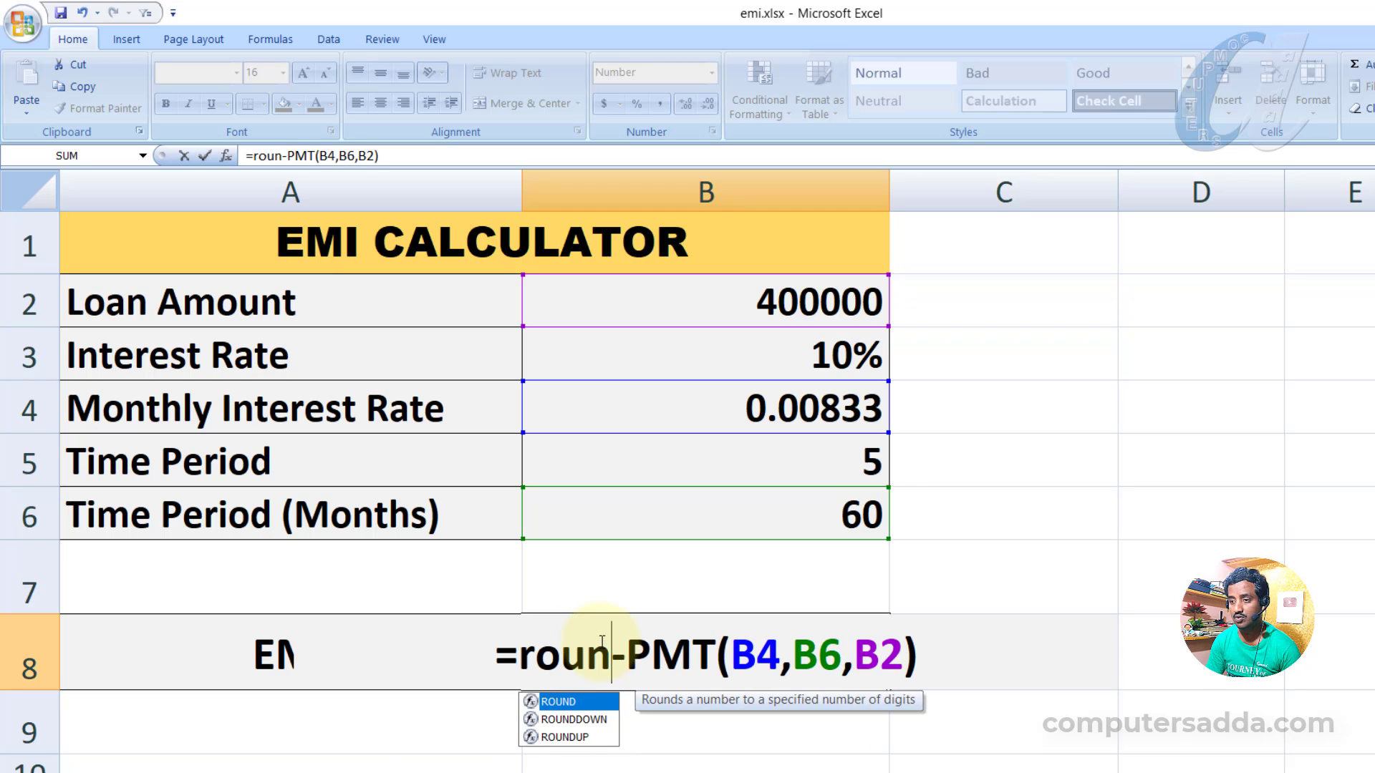
key("Tab")
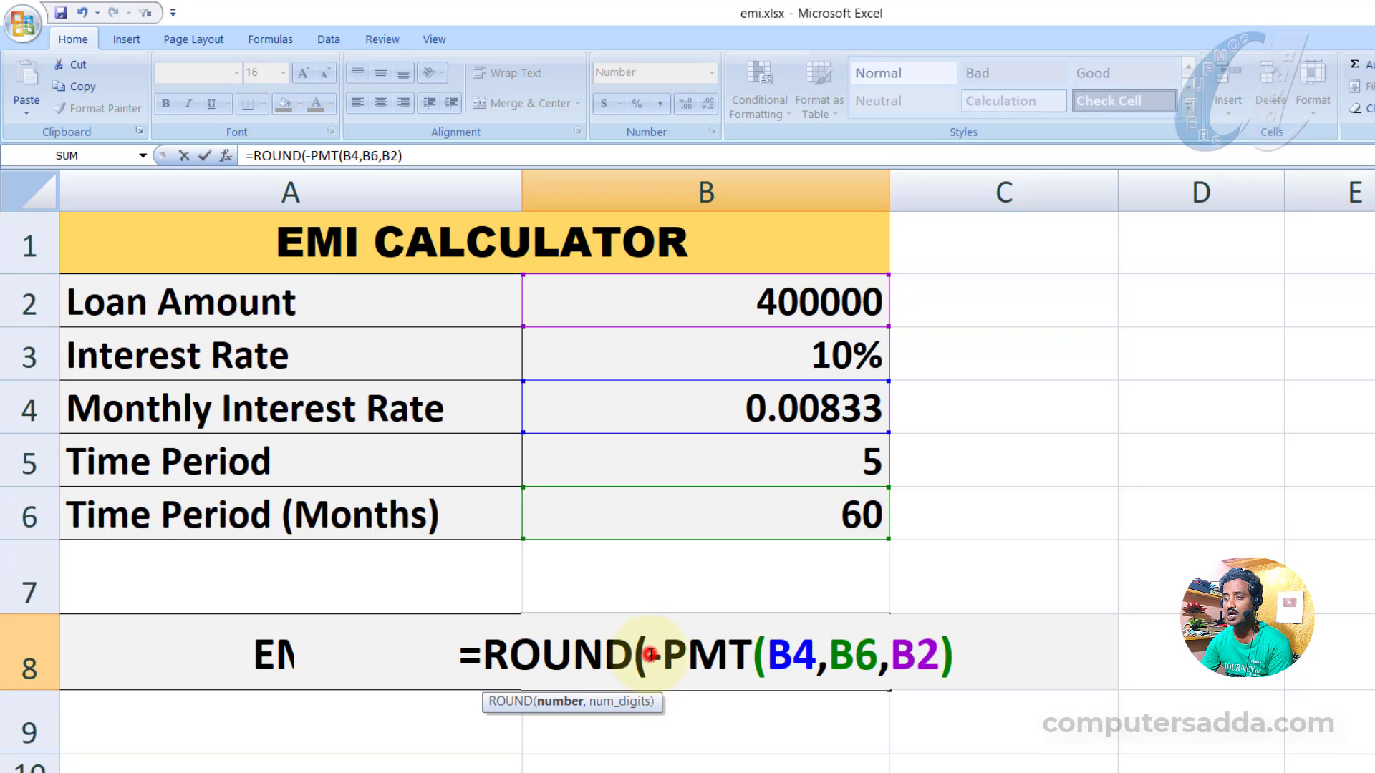
left_click_drag(649, 654, 935, 666)
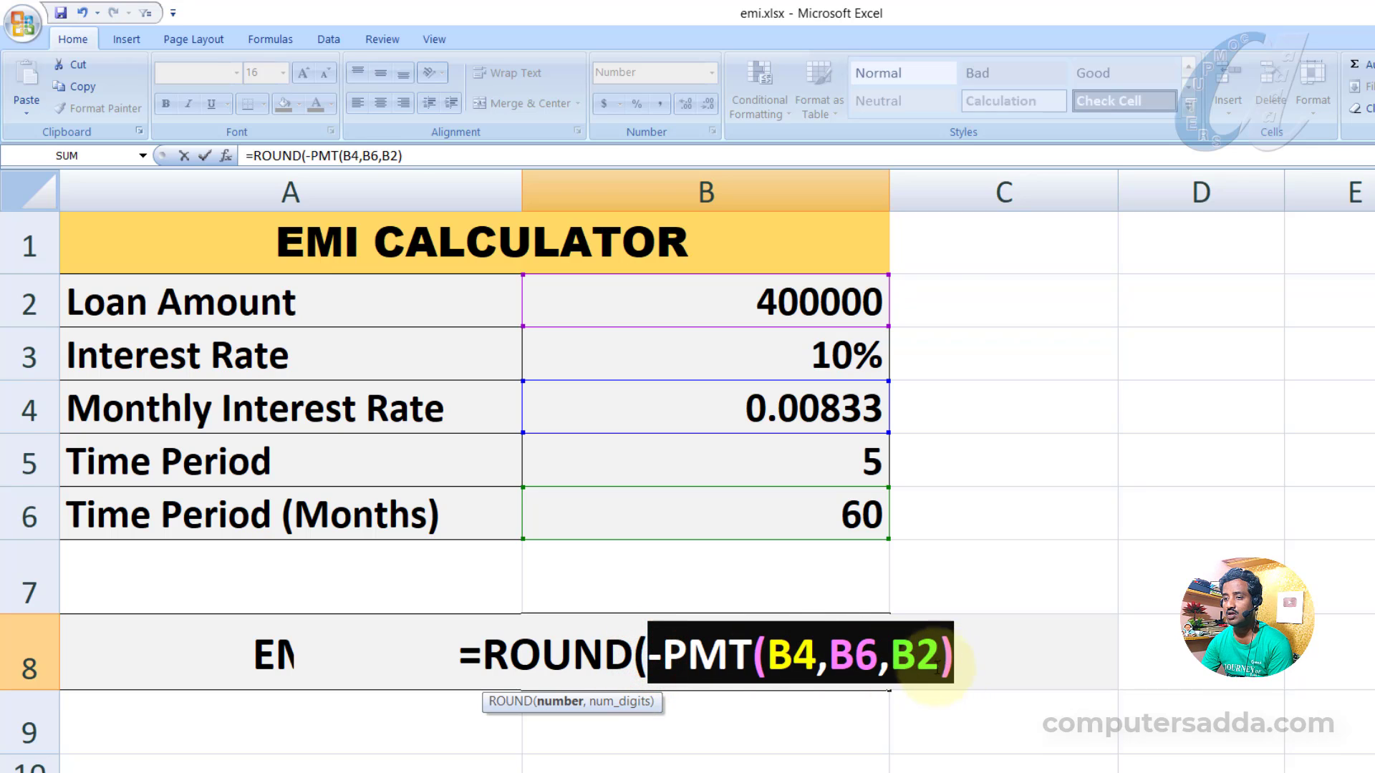
left_click(975, 656)
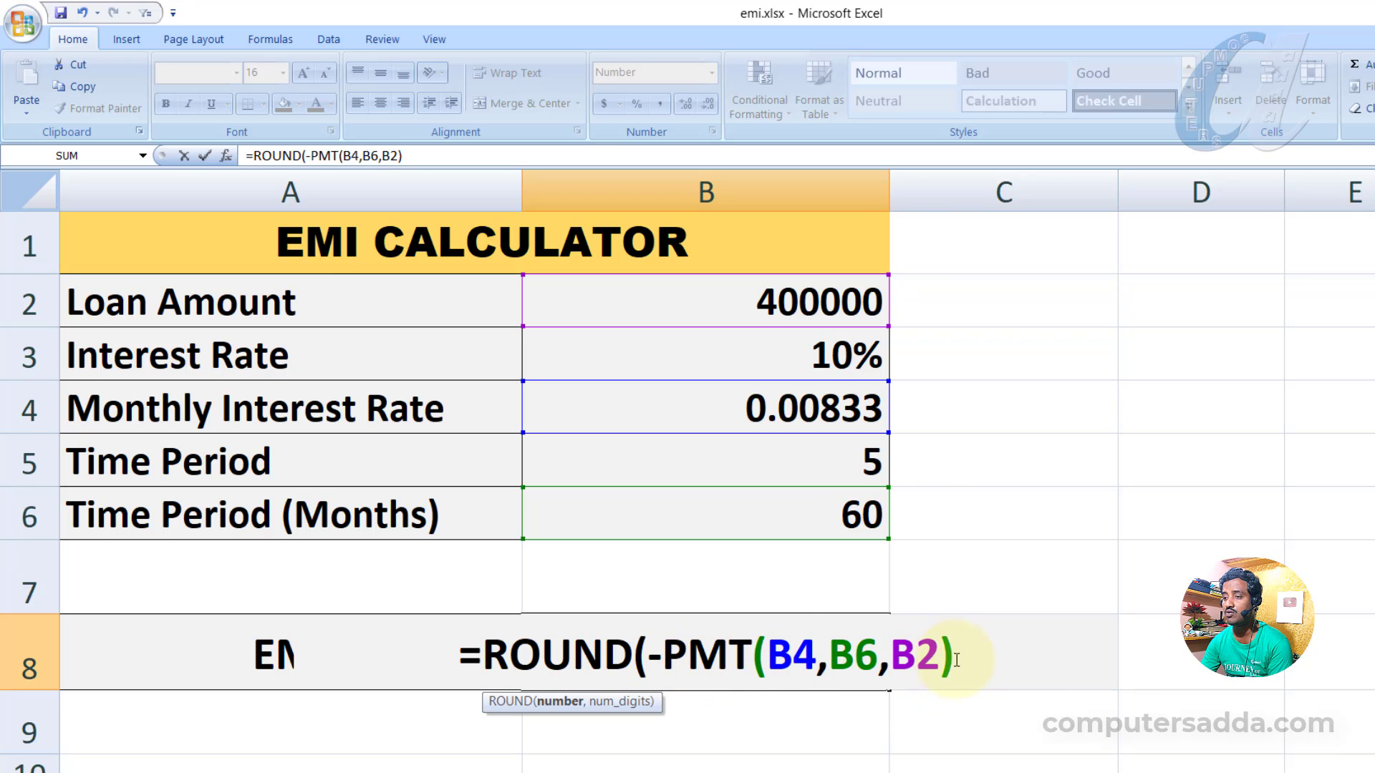
type(",")
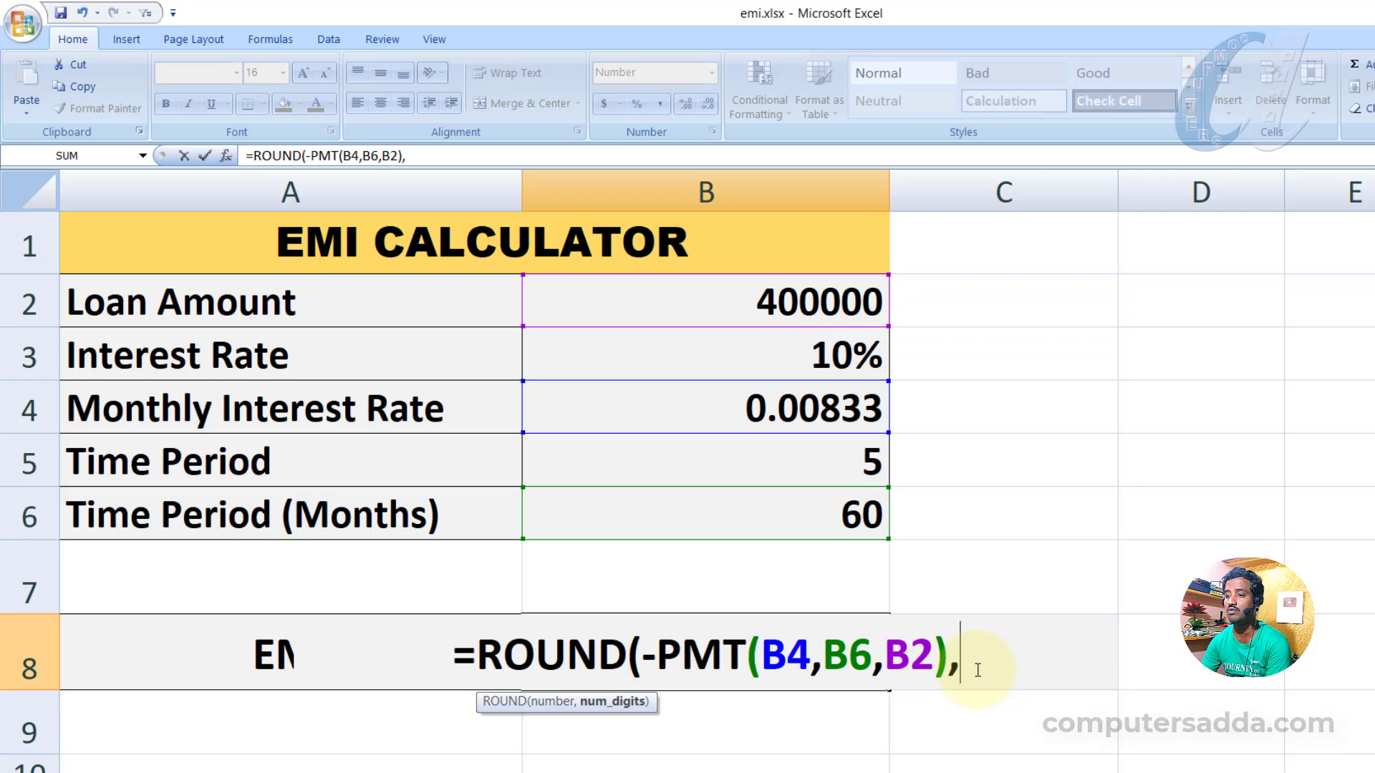
type("0")
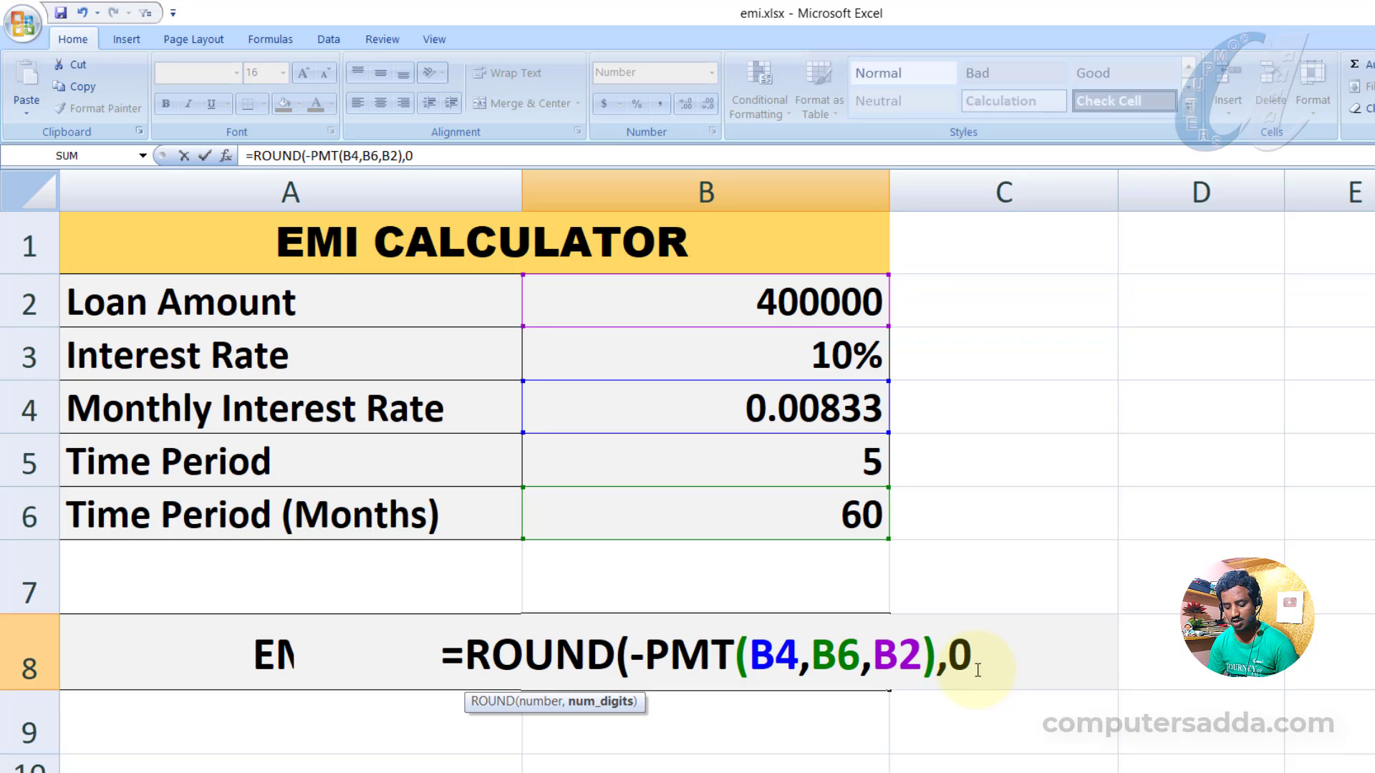
type(")")
key("Return")
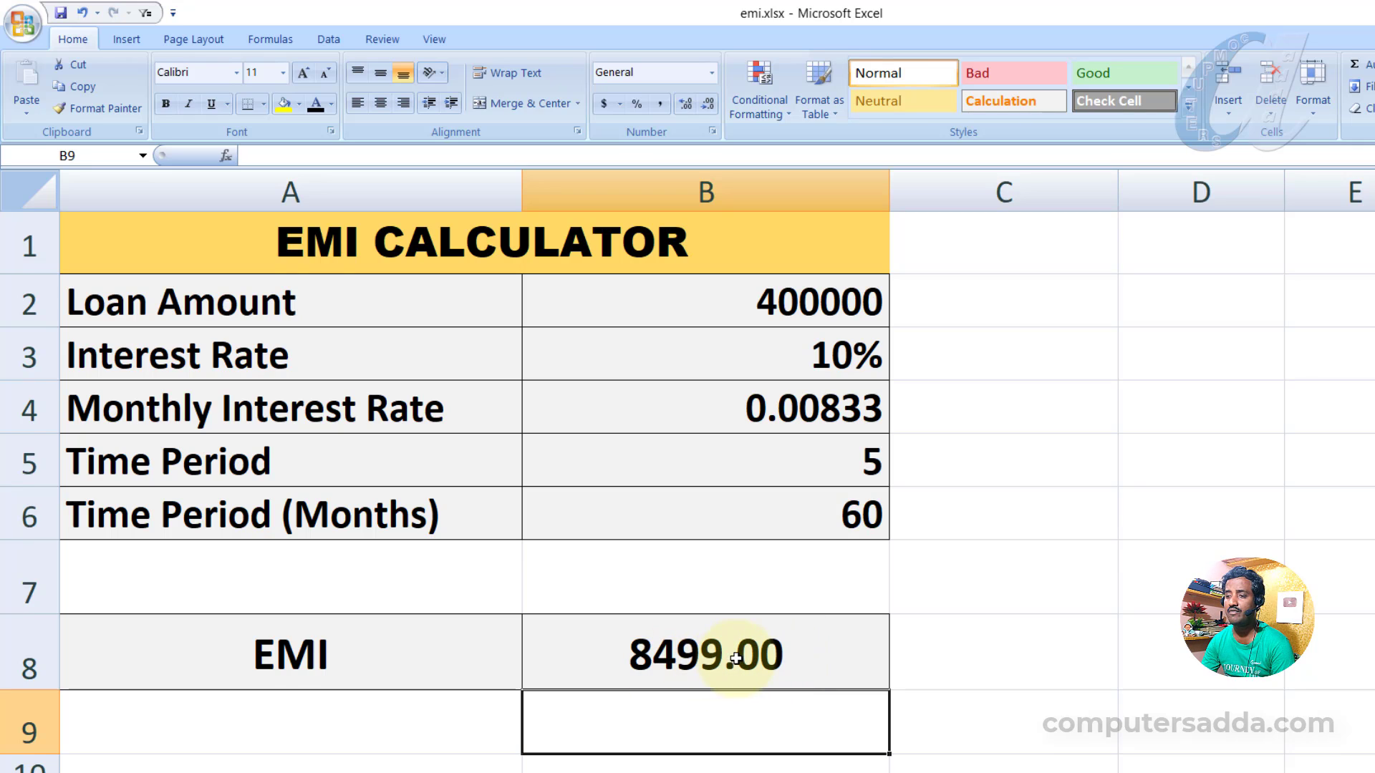
Step: Reduce the EMI value in cell B8 to zero decimal places and restore it to two decimal places
left_click(772, 668)
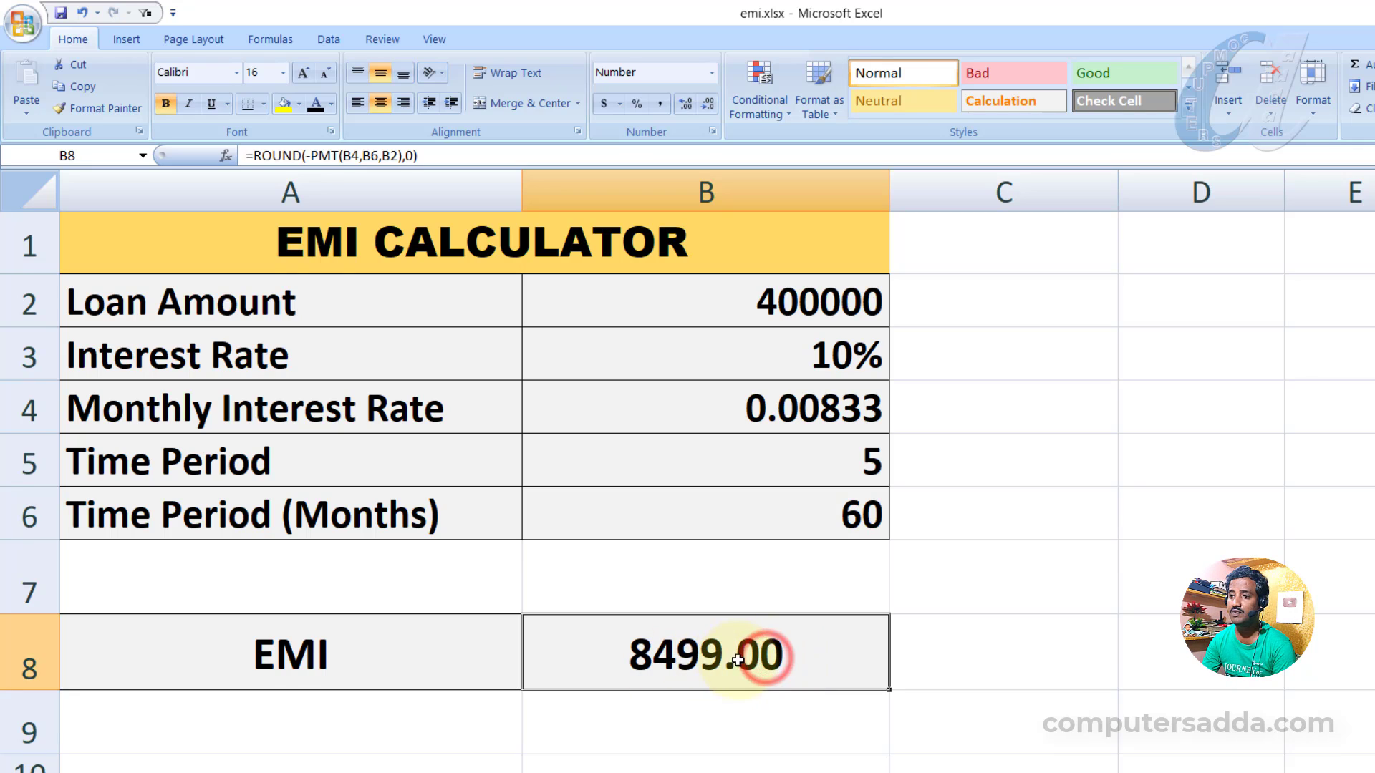
left_click(691, 107)
left_click(692, 107)
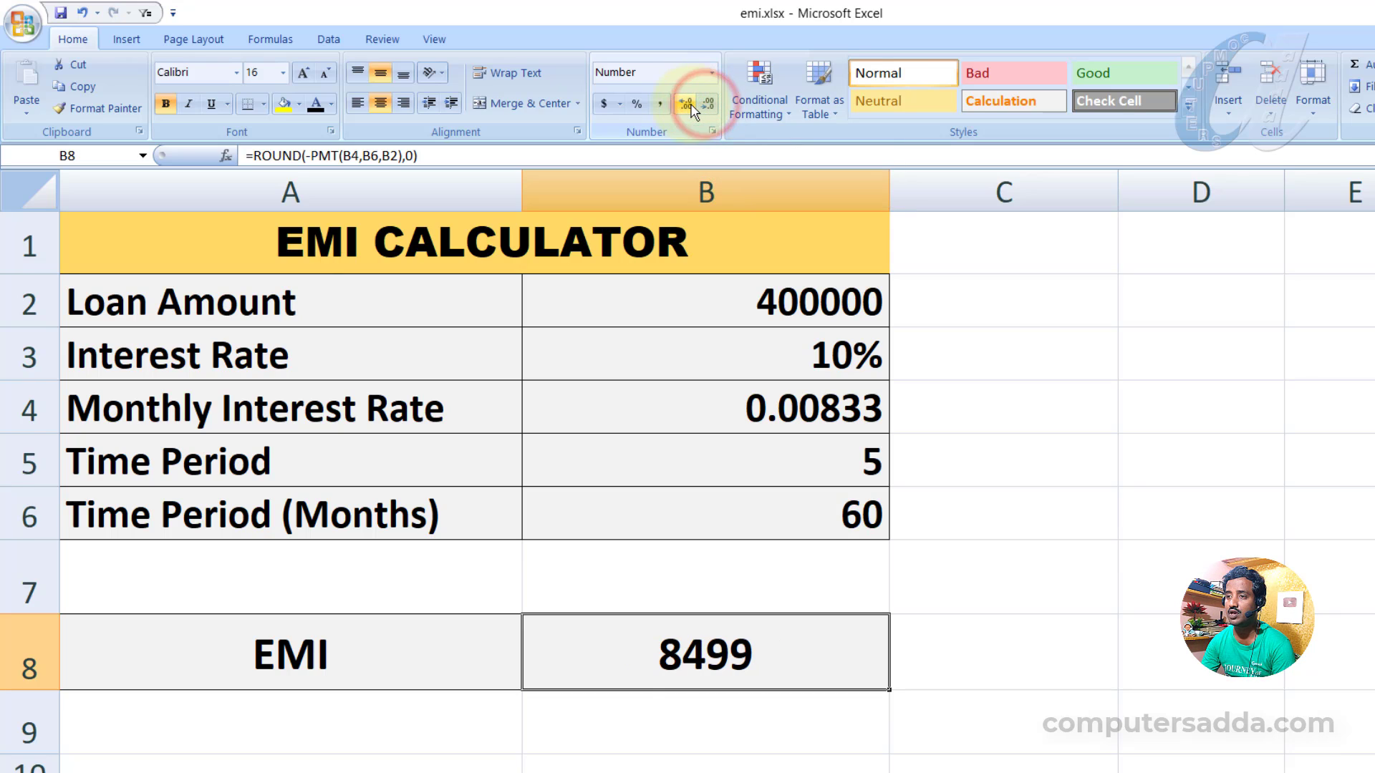
left_click(684, 104)
left_click(685, 104)
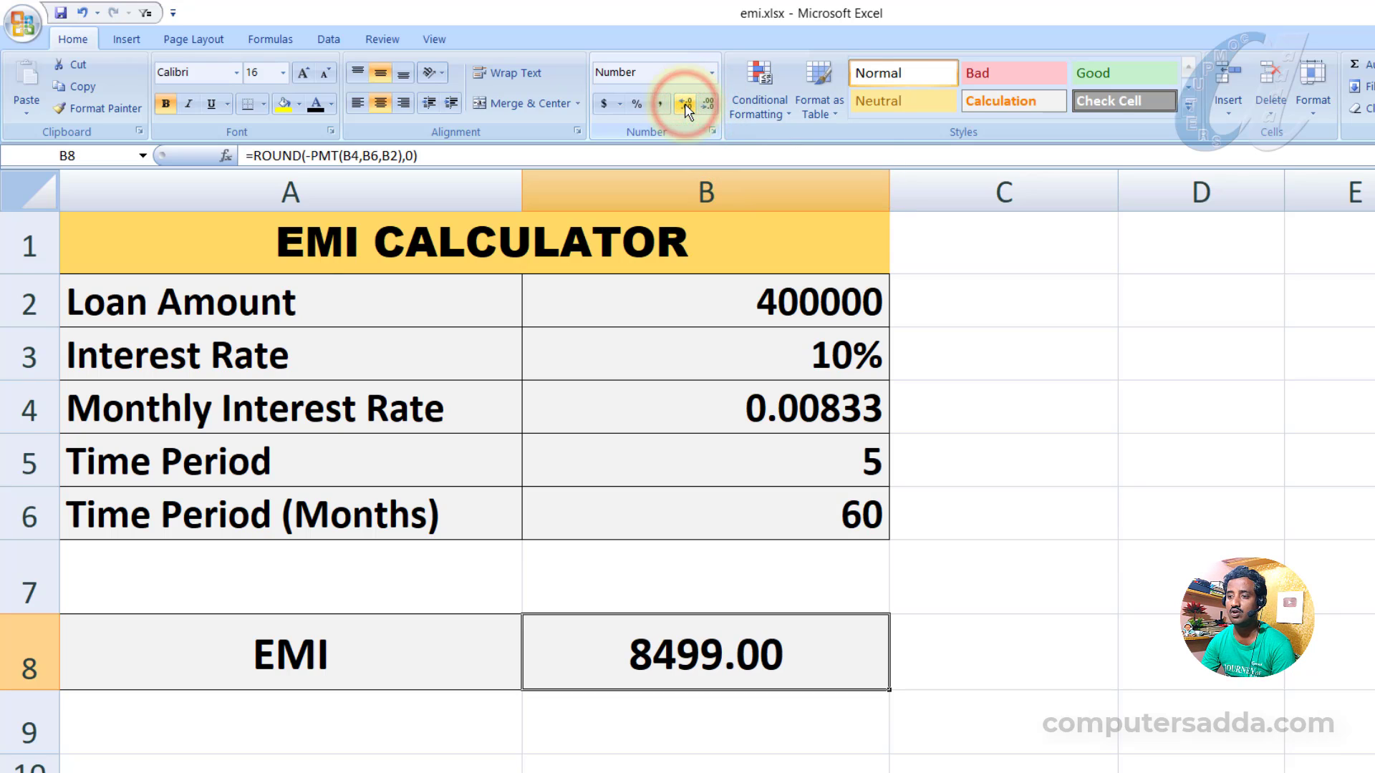